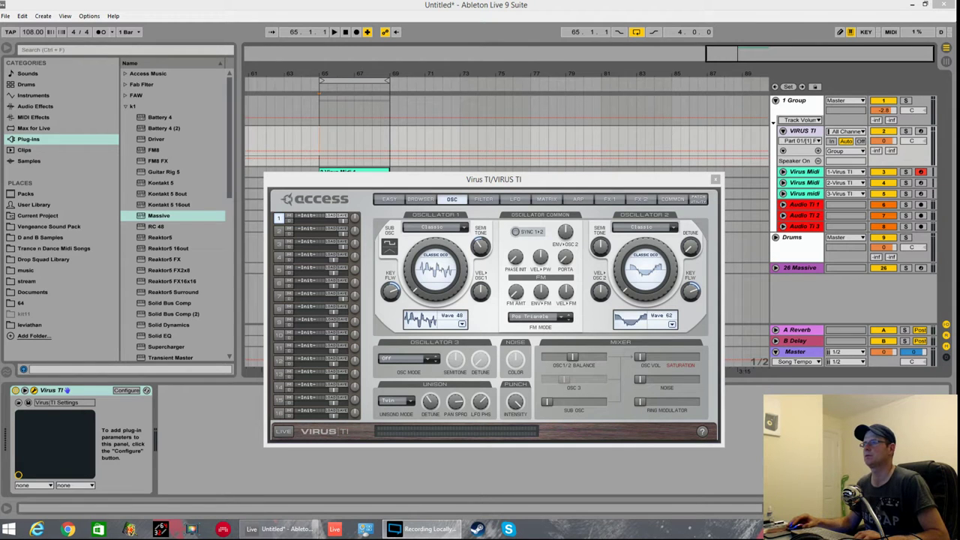
# Step: Set the playback start to bar 65 and audition the patch
pyautogui.click(323, 139)
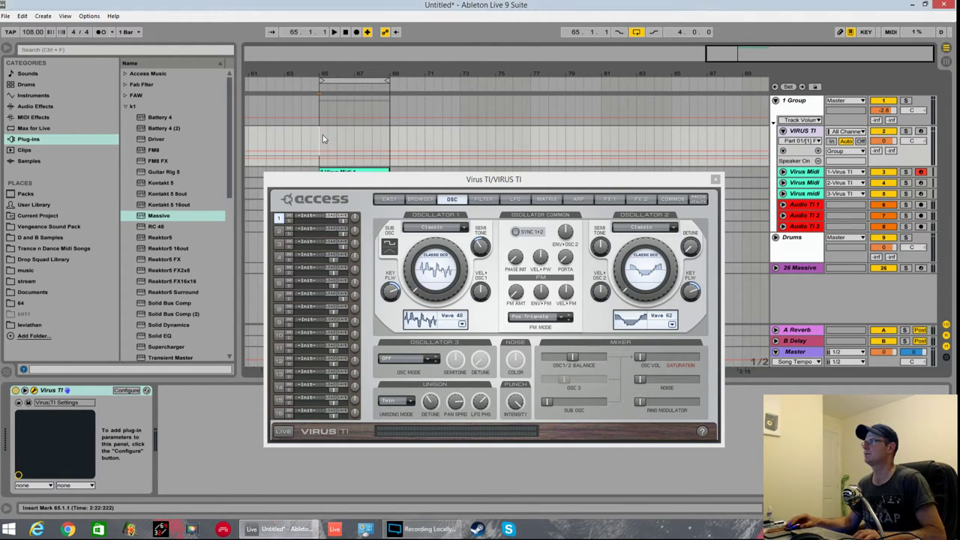
pyautogui.press('space')
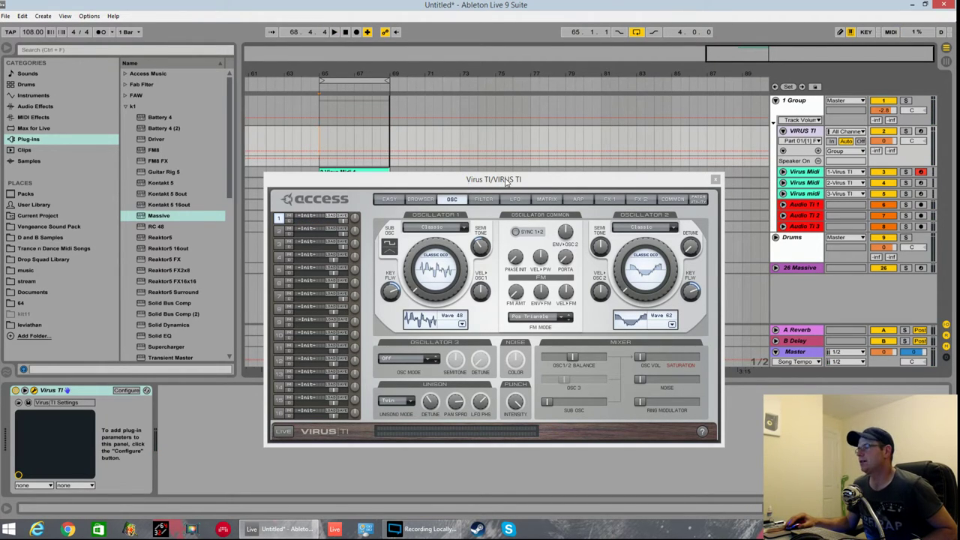
pyautogui.moveTo(507, 182); pyautogui.dragTo(483, 184)
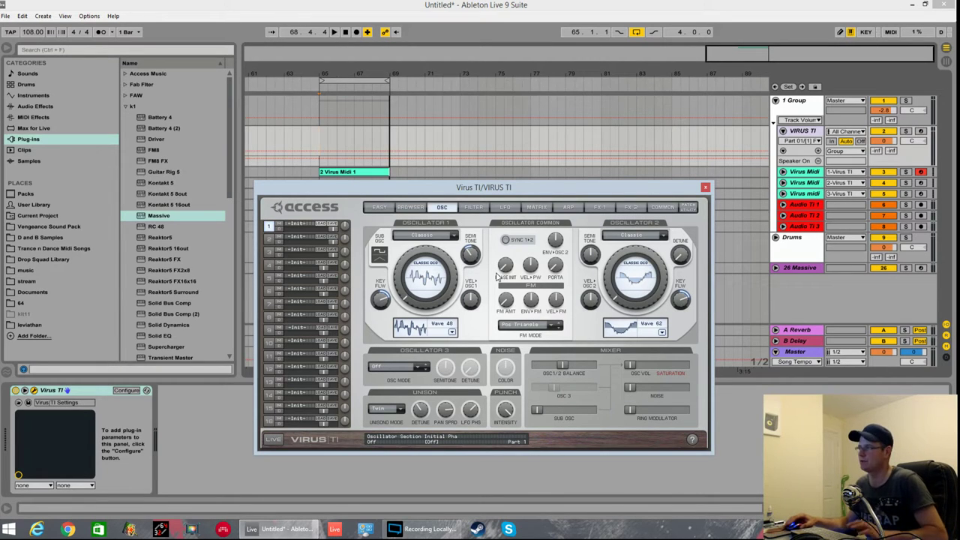
pyautogui.press('space')
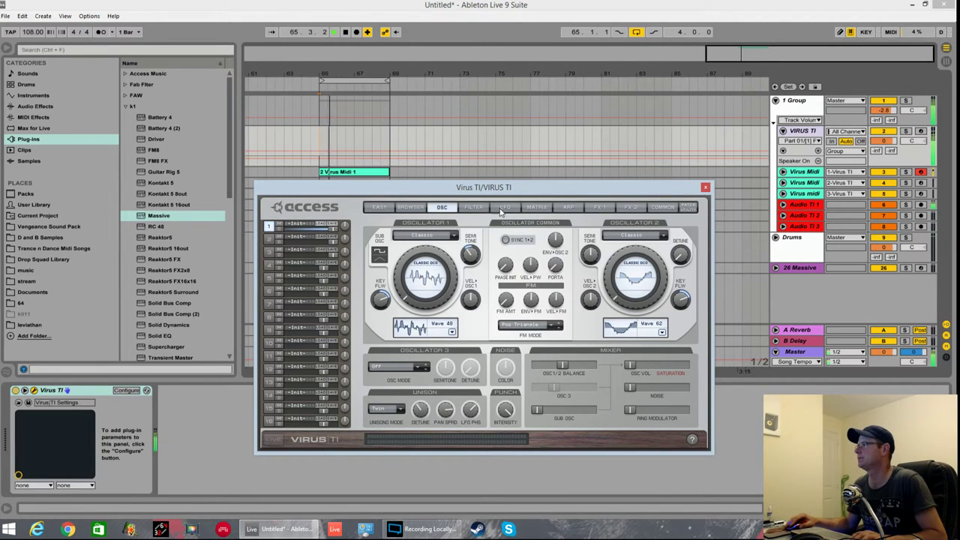
# Step: Turn the FX 2 reverb level off
pyautogui.click(599, 207)
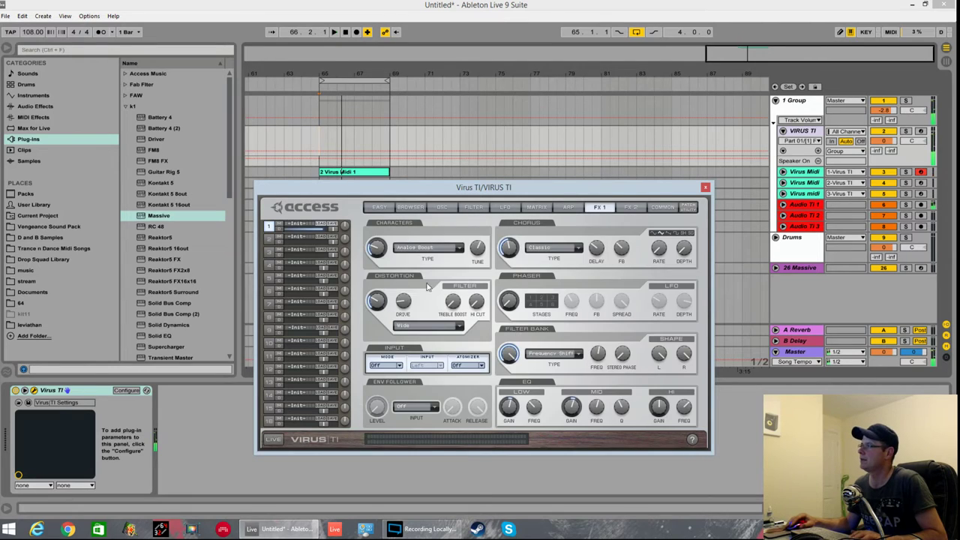
pyautogui.click(630, 207)
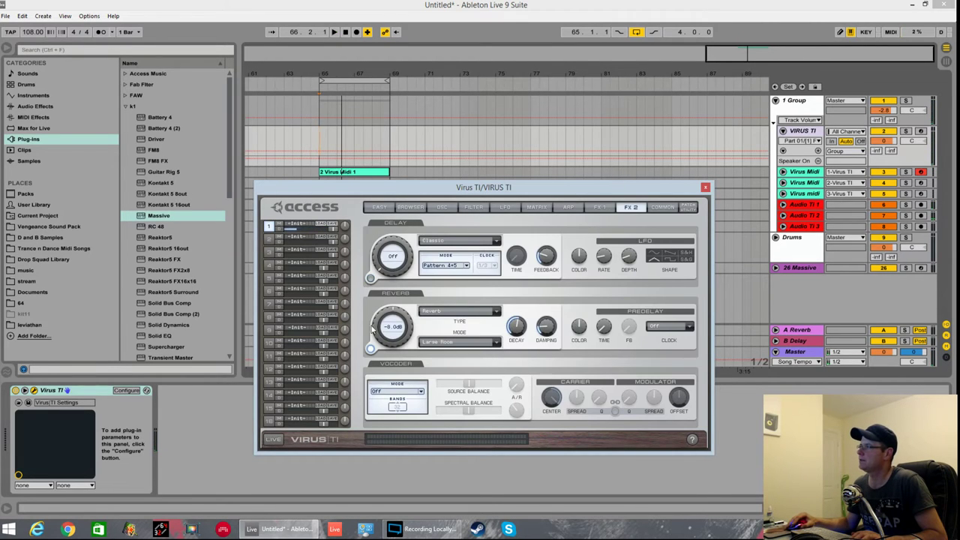
pyautogui.moveTo(372, 327); pyautogui.dragTo(373, 350)
pyautogui.click(599, 207)
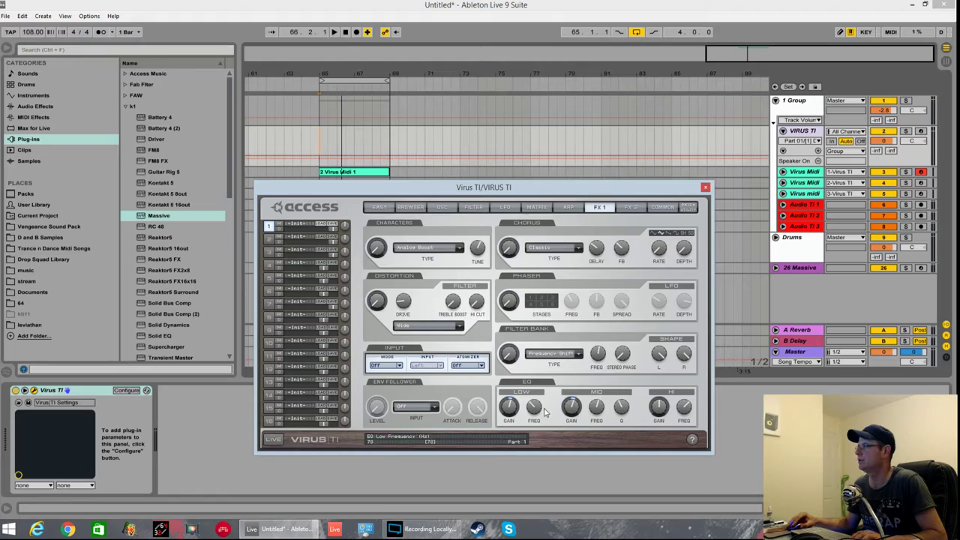
# Step: Set the oscillator balance fully to oscillator 1 and switch unison mode off
pyautogui.click(440, 210)
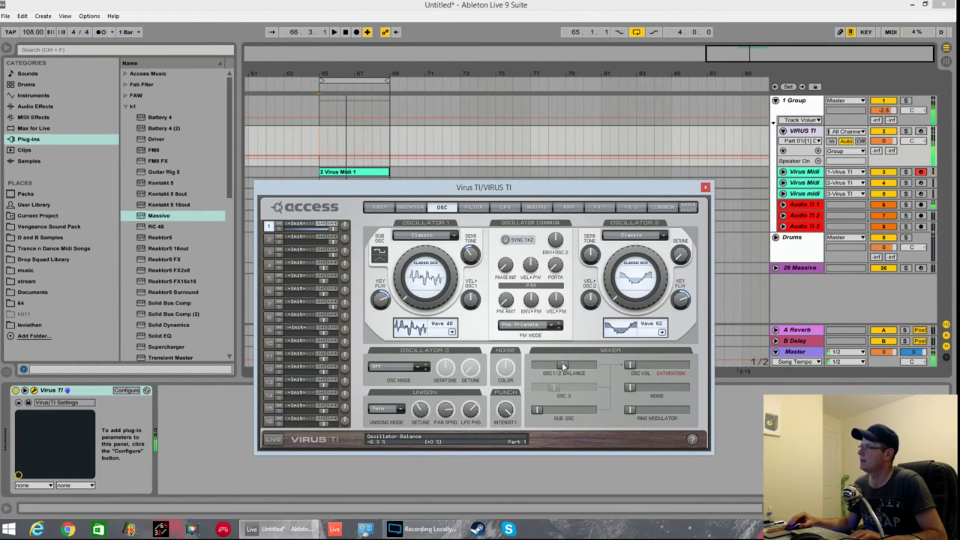
pyautogui.moveTo(562, 361); pyautogui.dragTo(534, 364)
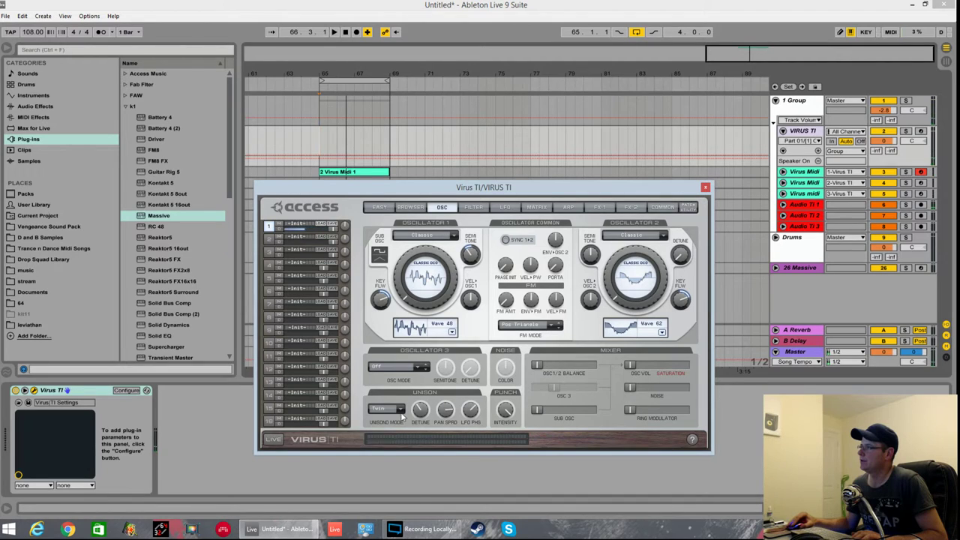
pyautogui.click(399, 409)
pyautogui.click(382, 410)
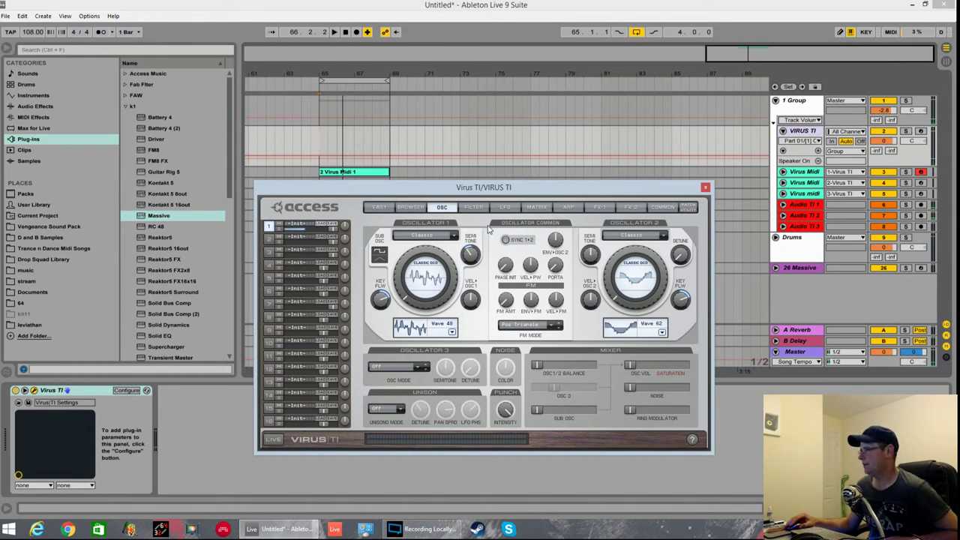
# Step: Raise the Filter 2 cutoff from -37 to +63, then go back to the oscillator page
pyautogui.click(476, 207)
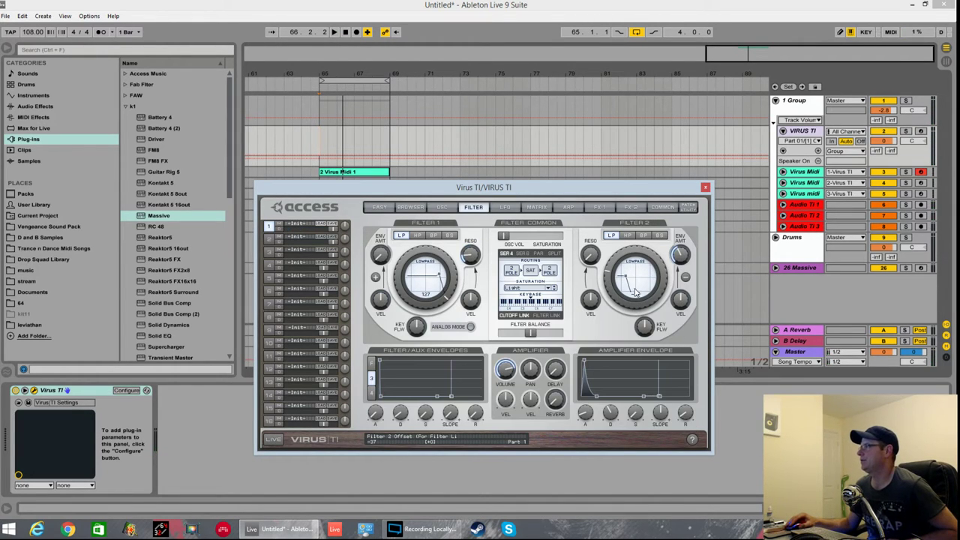
pyautogui.moveTo(606, 293); pyautogui.dragTo(657, 284)
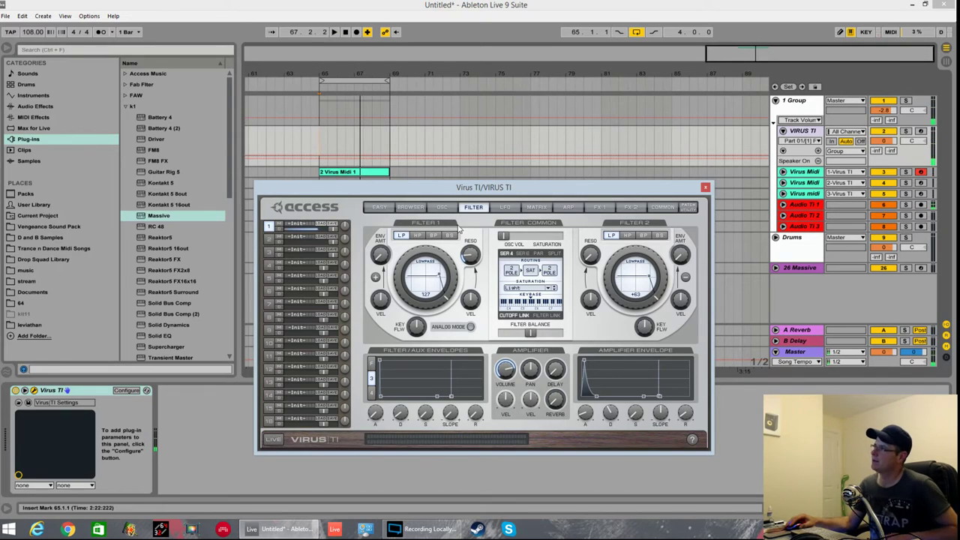
pyautogui.click(443, 208)
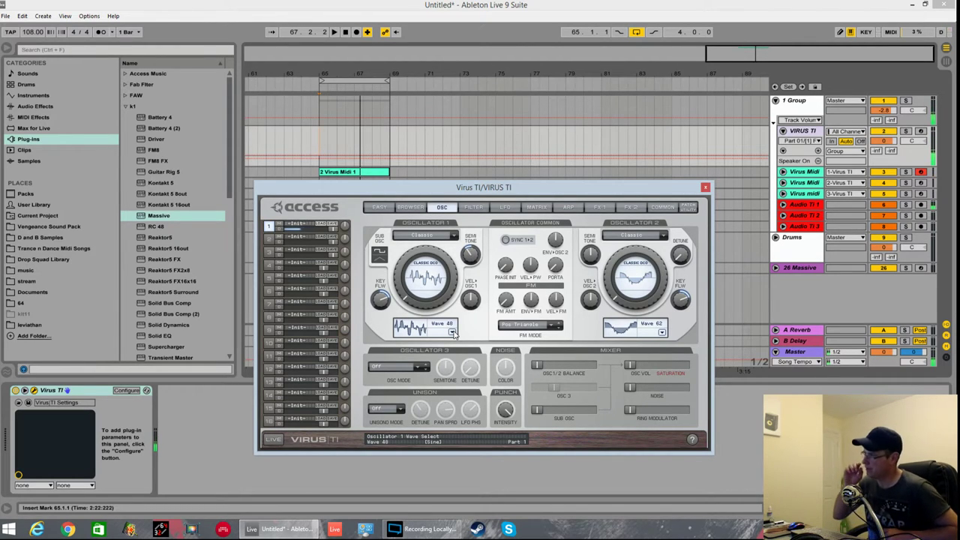
# Step: Morph oscillator 1's shape partway toward sawtooth, keeping the Classic model and Wave 48
pyautogui.moveTo(408, 294); pyautogui.dragTo(411, 317)
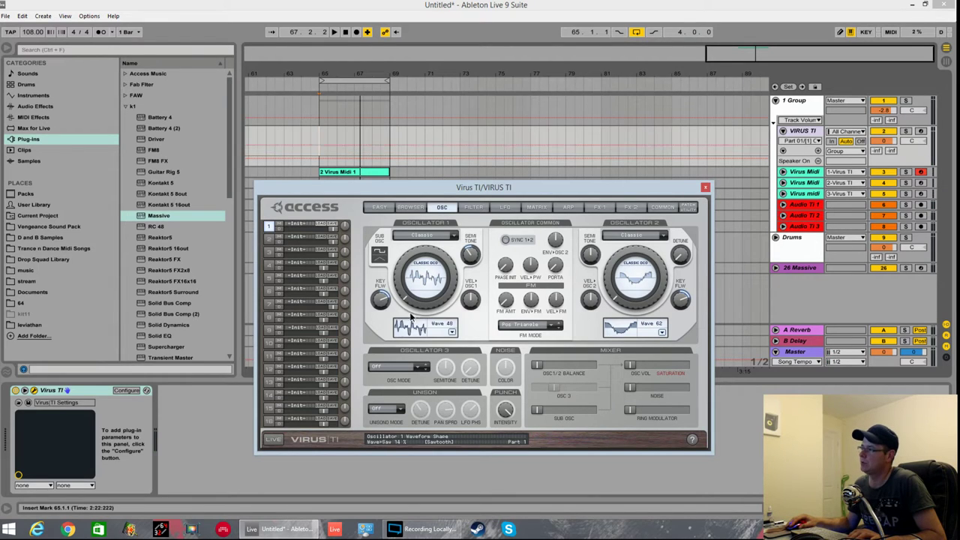
pyautogui.click(454, 237)
pyautogui.click(420, 237)
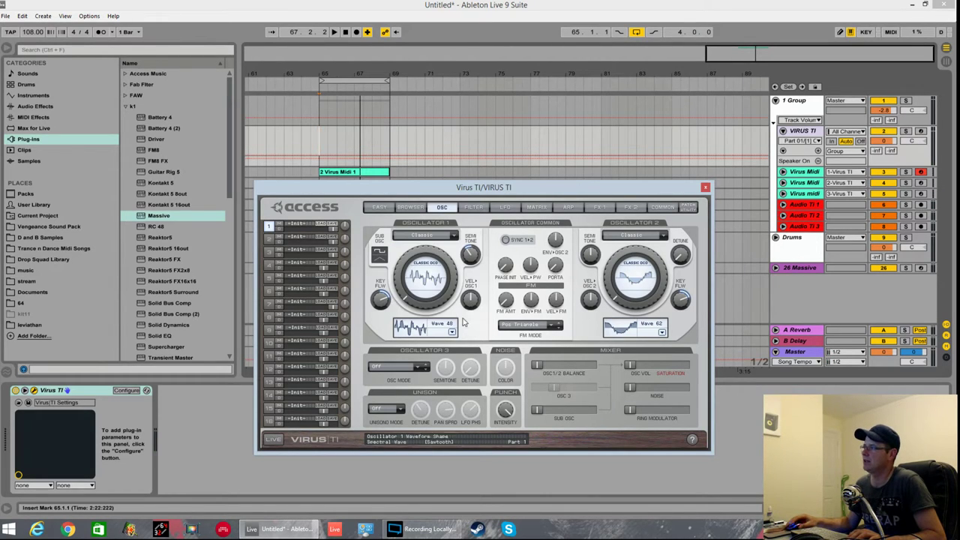
pyautogui.click(453, 331)
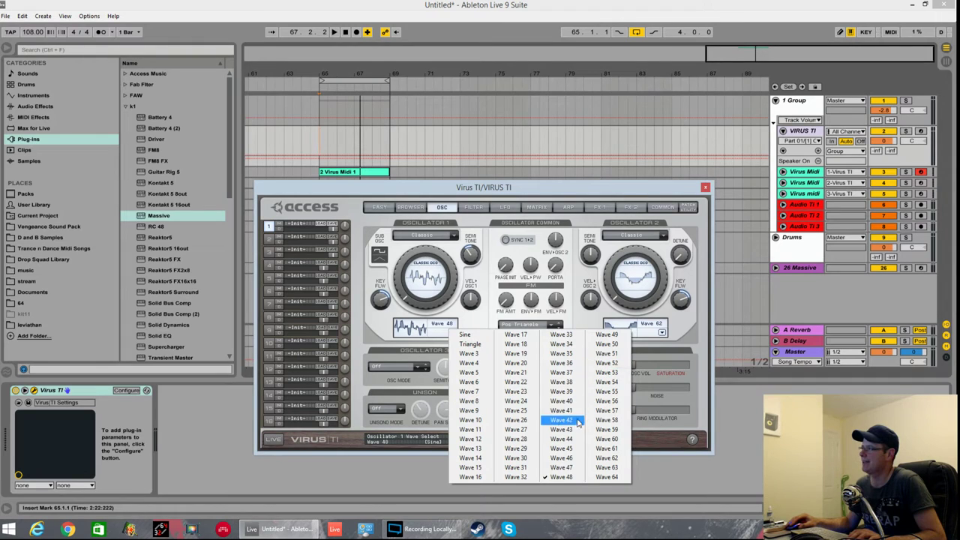
pyautogui.click(566, 477)
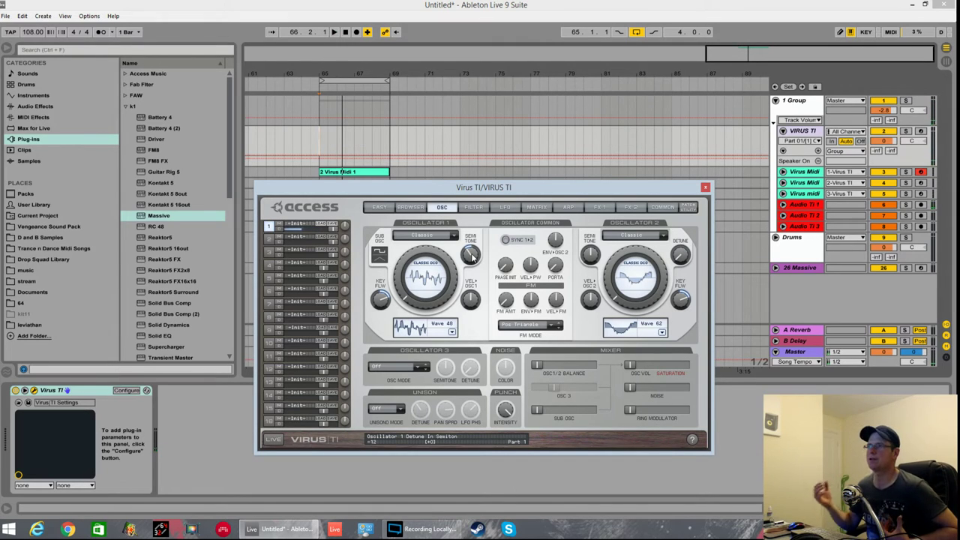
pyautogui.press('space')
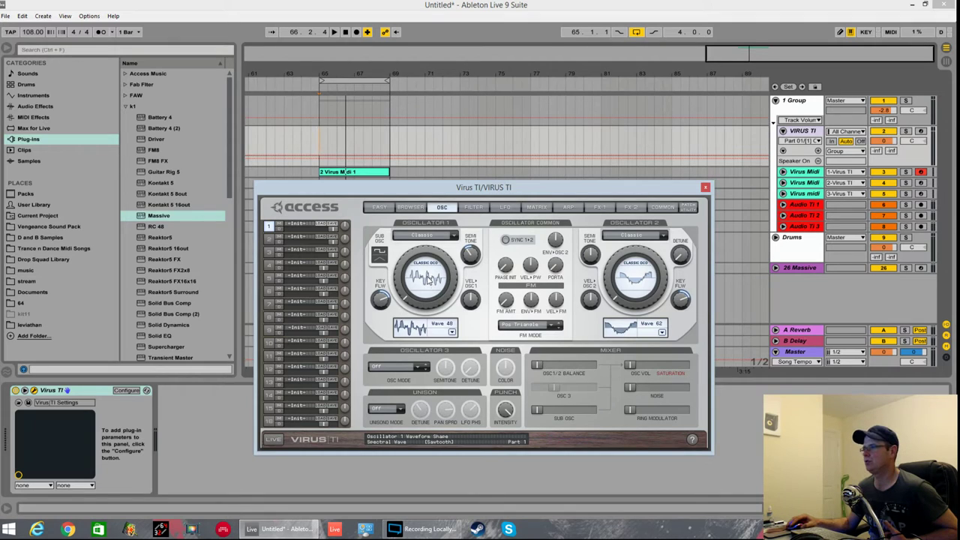
pyautogui.click(533, 208)
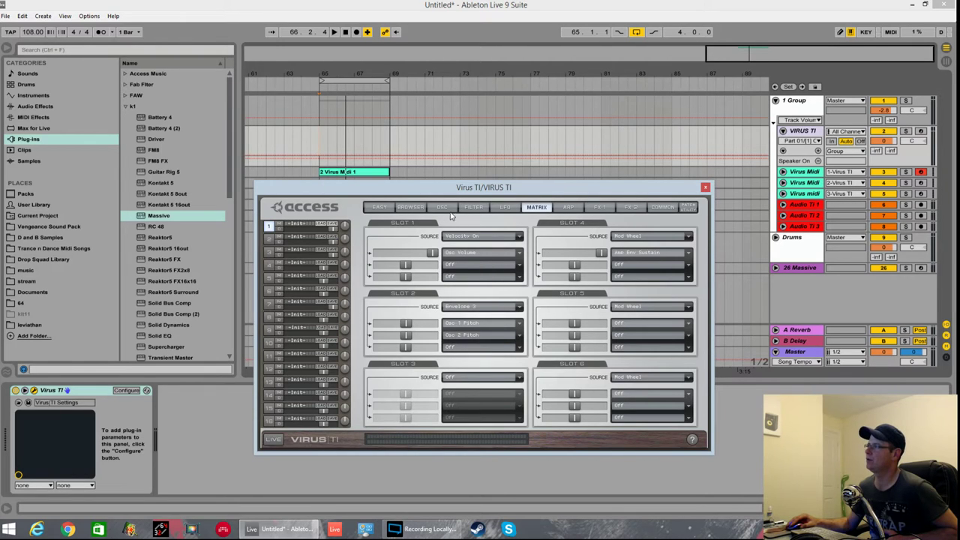
pyautogui.click(380, 207)
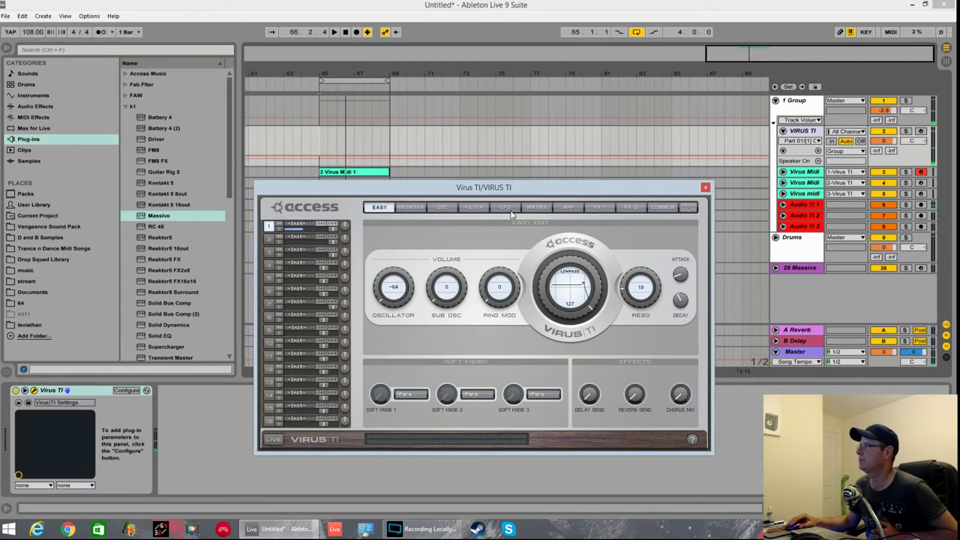
pyautogui.click(534, 207)
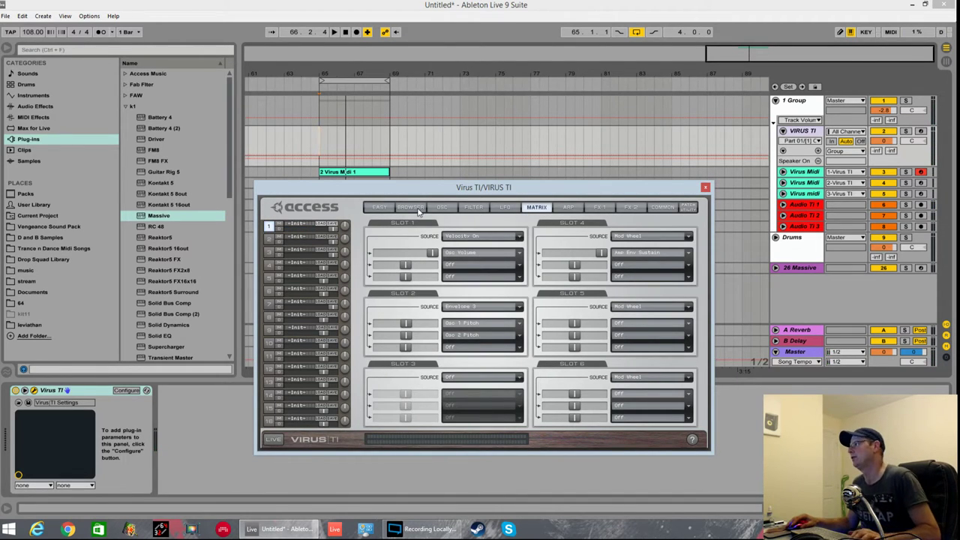
pyautogui.click(379, 207)
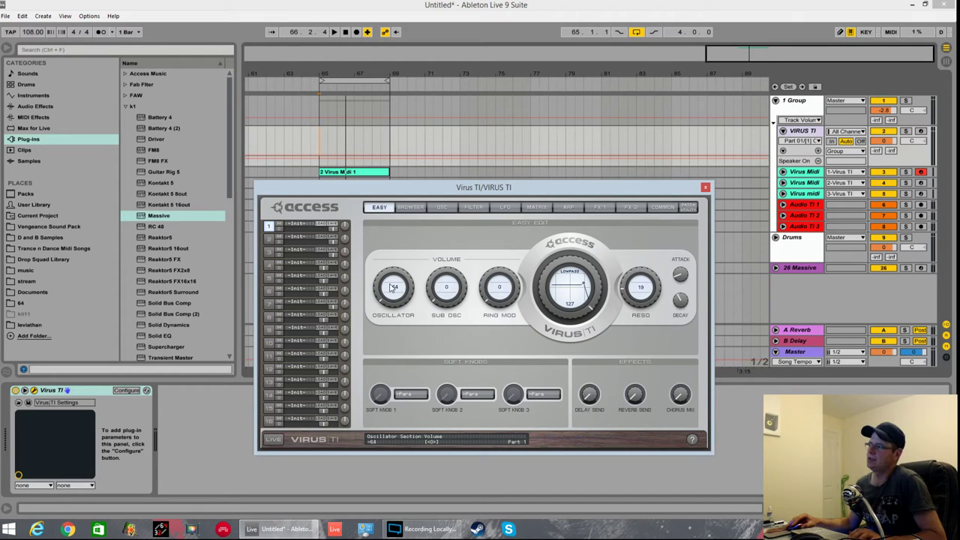
pyautogui.click(443, 207)
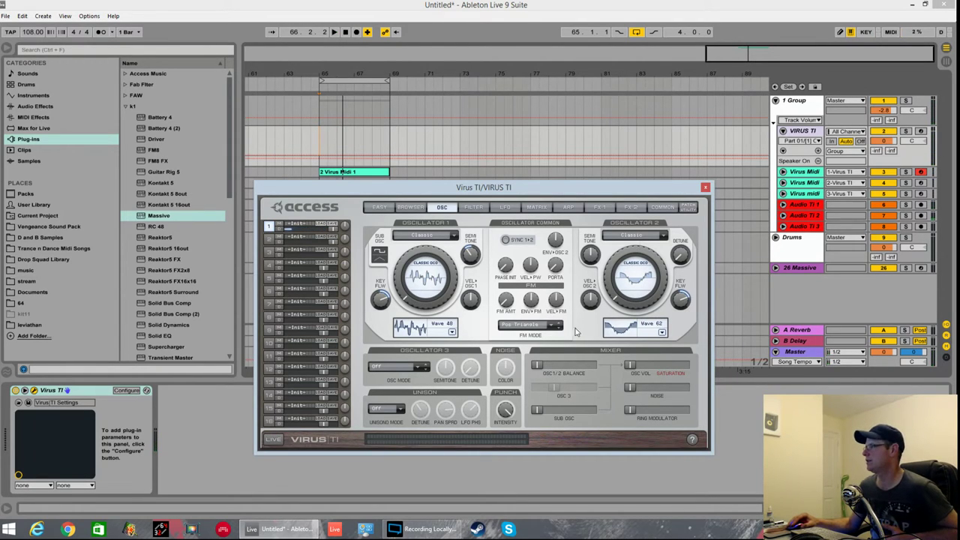
# Step: Push the oscillator balance to +100% and switch matrix slot 2's source off
pyautogui.moveTo(539, 365); pyautogui.dragTo(641, 380)
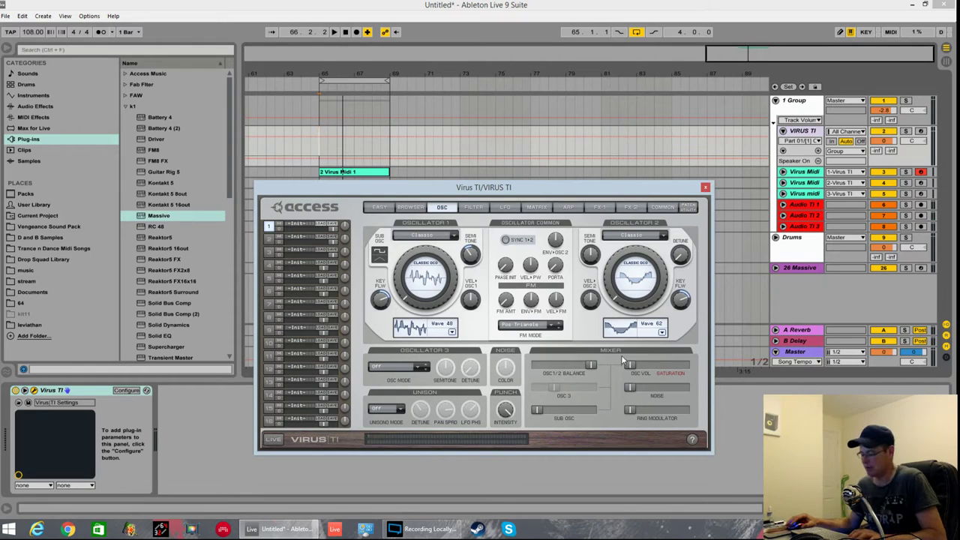
pyautogui.press('space')
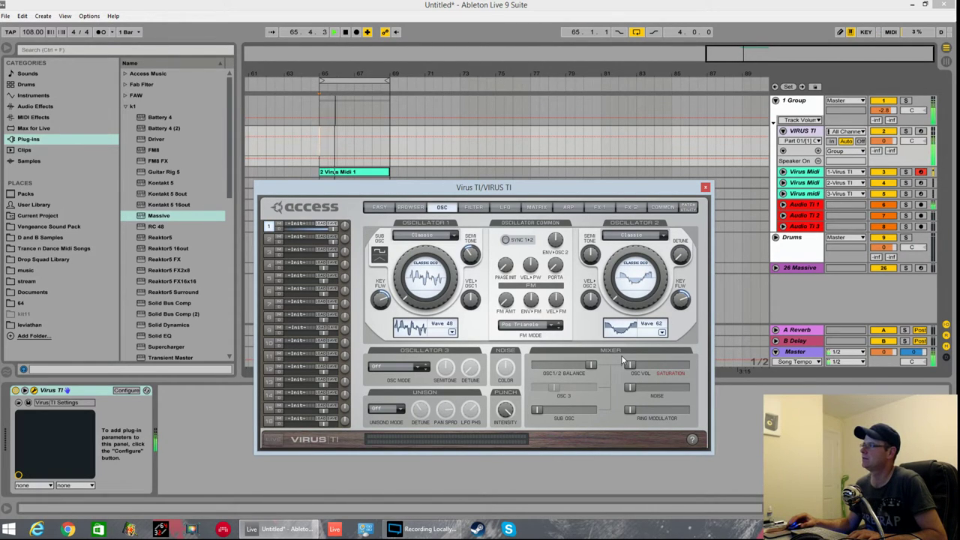
pyautogui.click(534, 209)
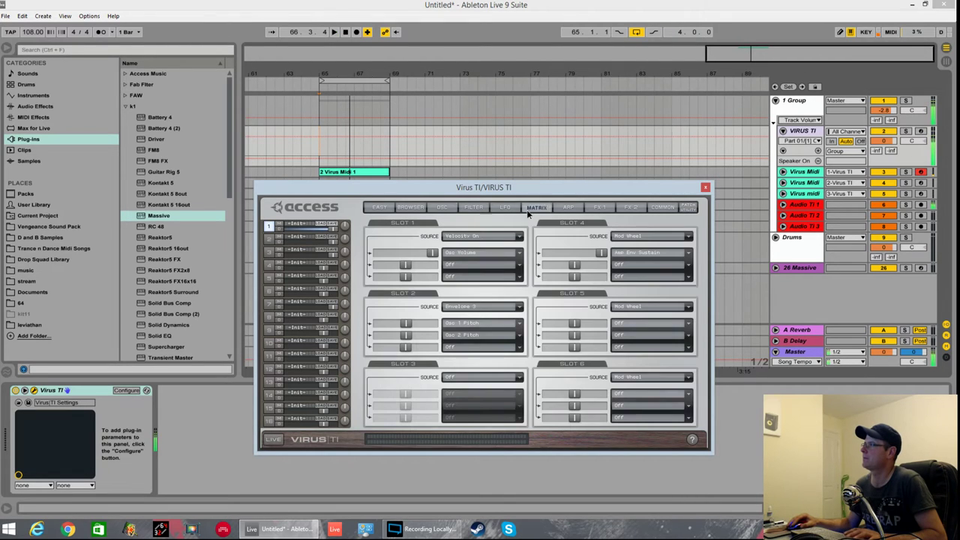
pyautogui.click(476, 307)
pyautogui.click(461, 305)
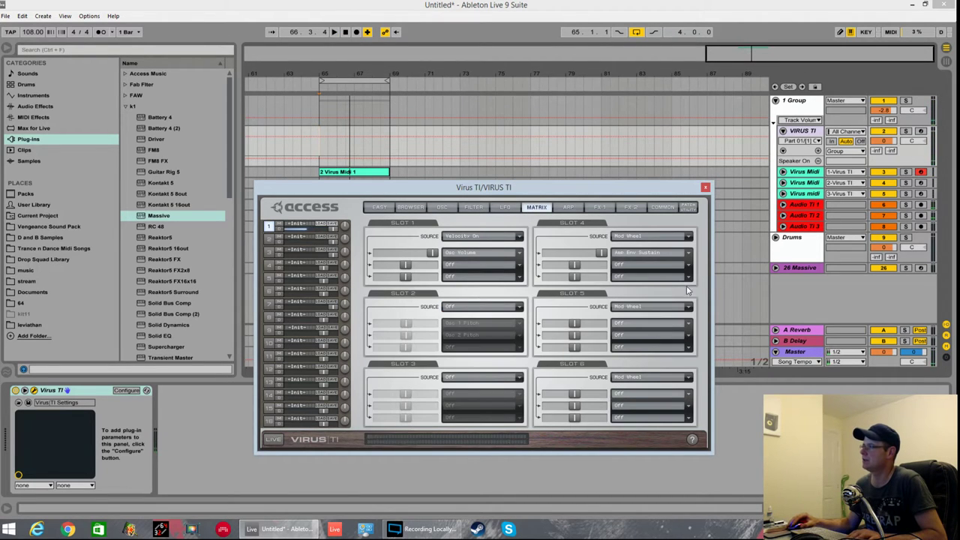
# Step: Lower the oscillator 1/2 balance to about +7.8% while auditioning
pyautogui.click(441, 207)
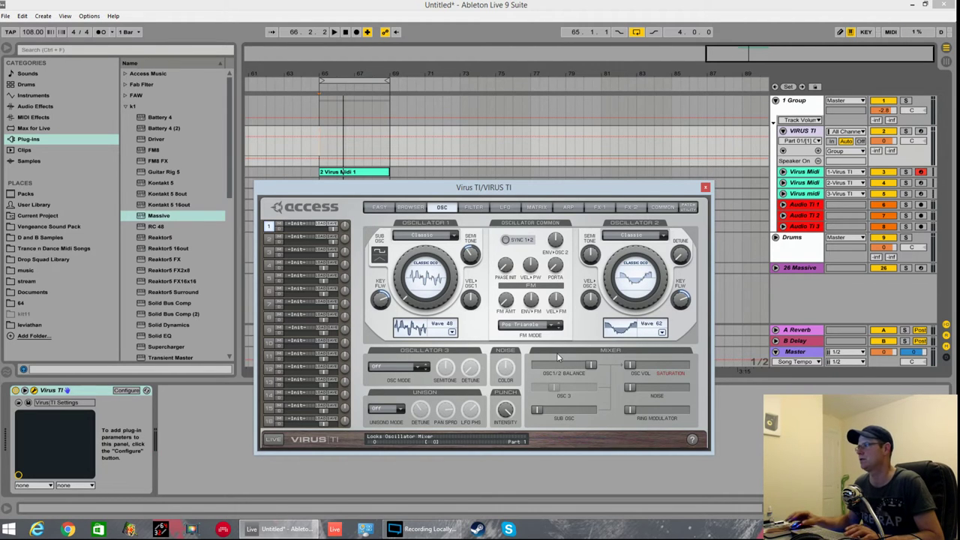
pyautogui.press('space')
pyautogui.moveTo(590, 367); pyautogui.dragTo(537, 365)
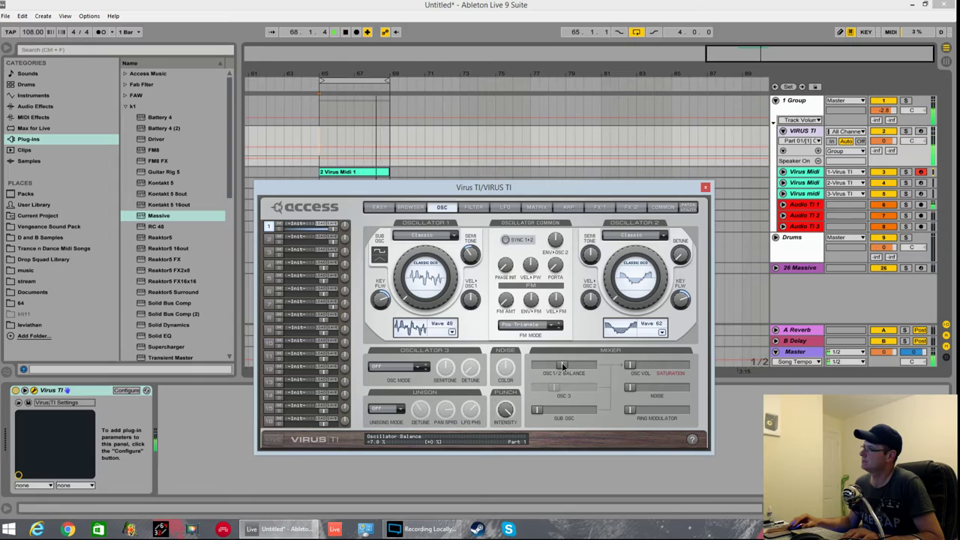
# Step: On the filter page, raise the amplifier envelope sustain to 100%
pyautogui.click(507, 210)
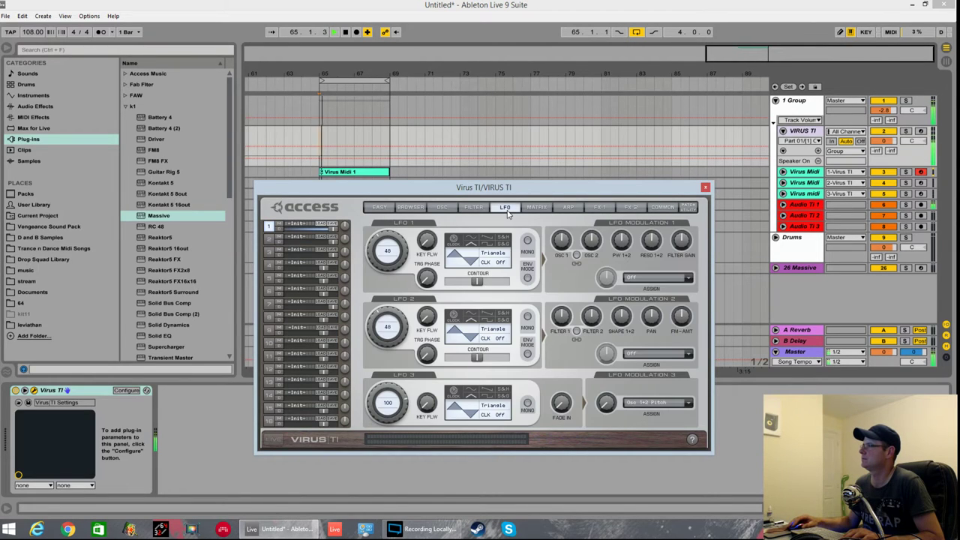
pyautogui.click(473, 207)
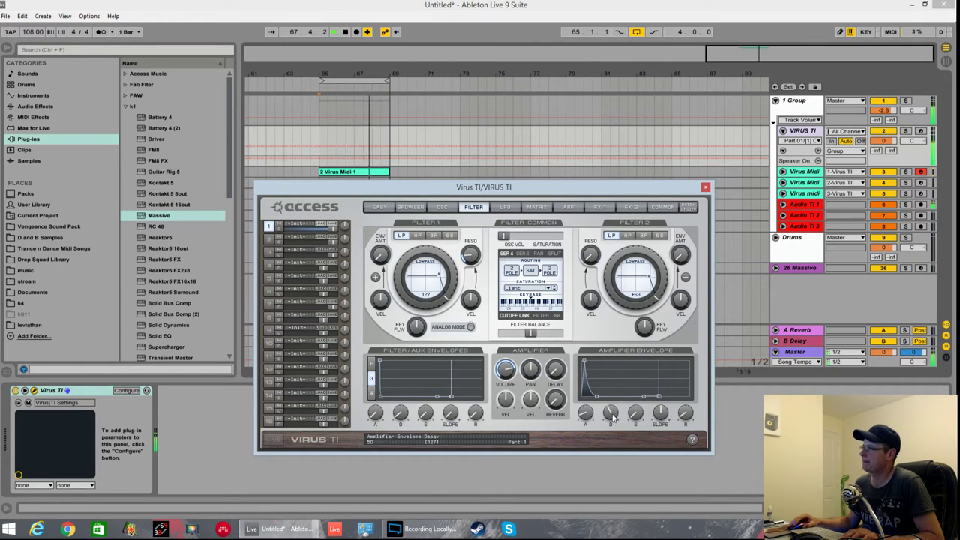
pyautogui.moveTo(635, 412)
pyautogui.mouseDown()
pyautogui.moveTo(641, 318)
pyautogui.moveTo(629, 403)
pyautogui.mouseUp()
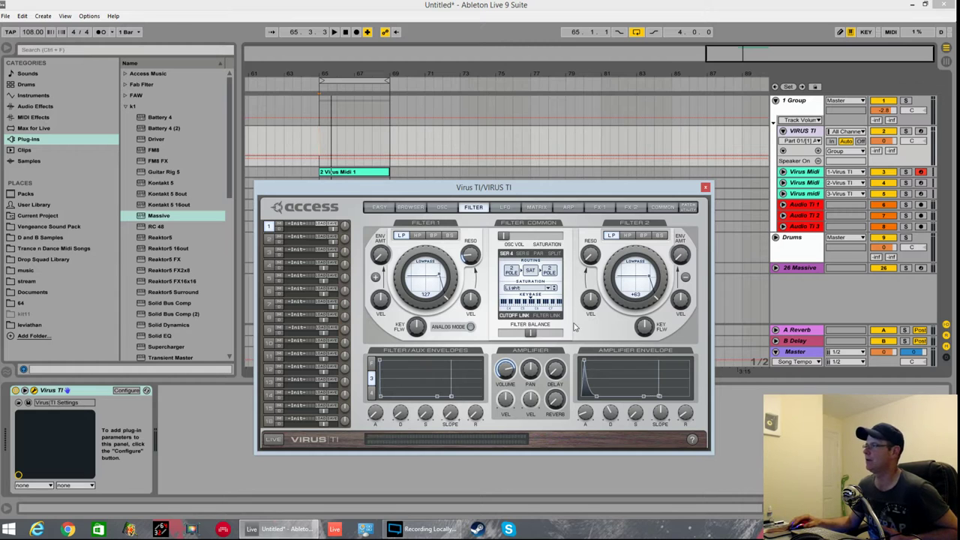
# Step: Turn the oscillator punch intensity down to 0% and audition it from the filter page
pyautogui.click(449, 207)
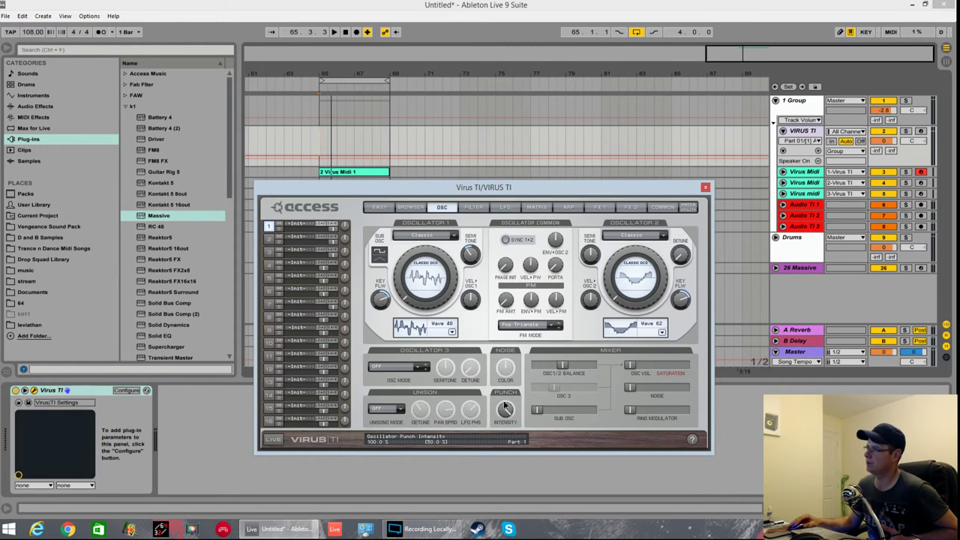
pyautogui.moveTo(504, 406); pyautogui.dragTo(510, 450)
pyautogui.press('space')
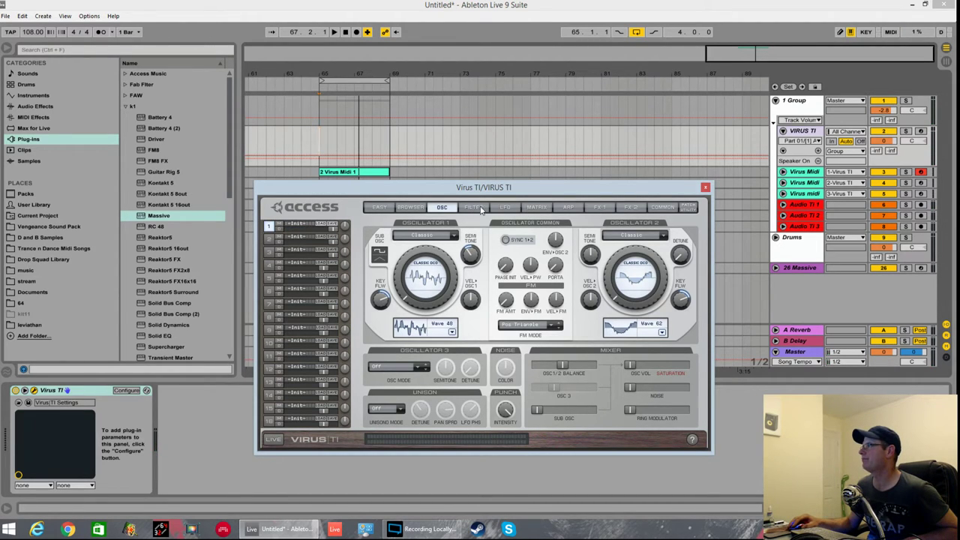
pyautogui.click(476, 208)
pyautogui.press('space')
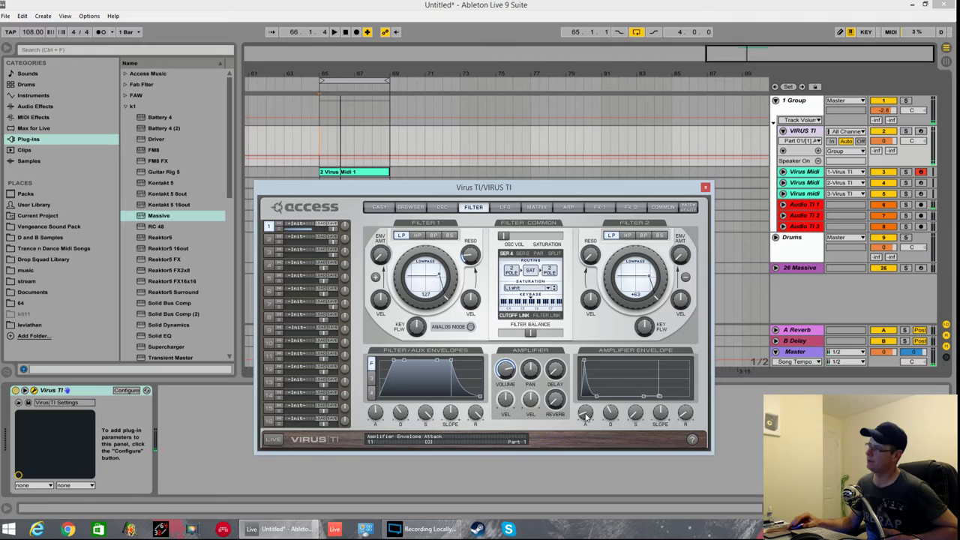
pyautogui.click(538, 208)
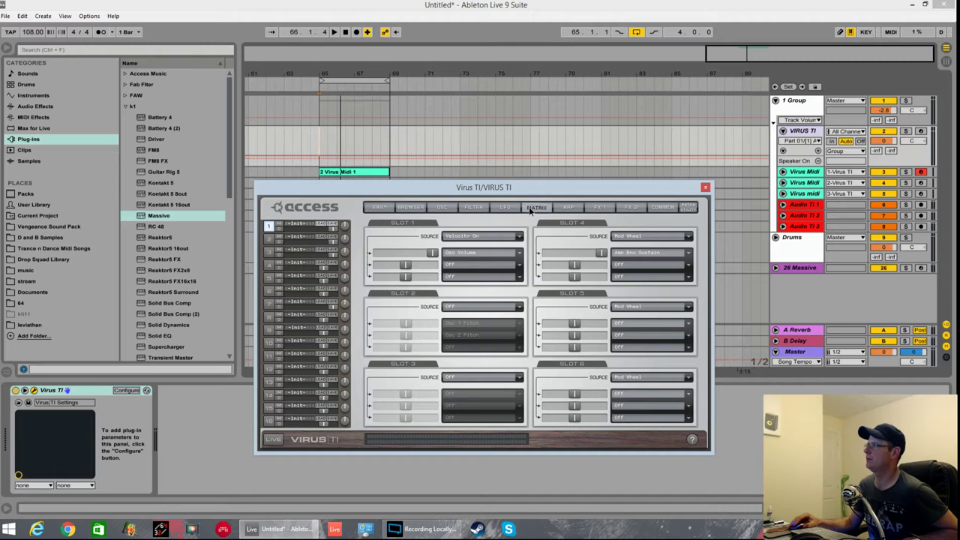
pyautogui.click(446, 208)
pyautogui.click(473, 207)
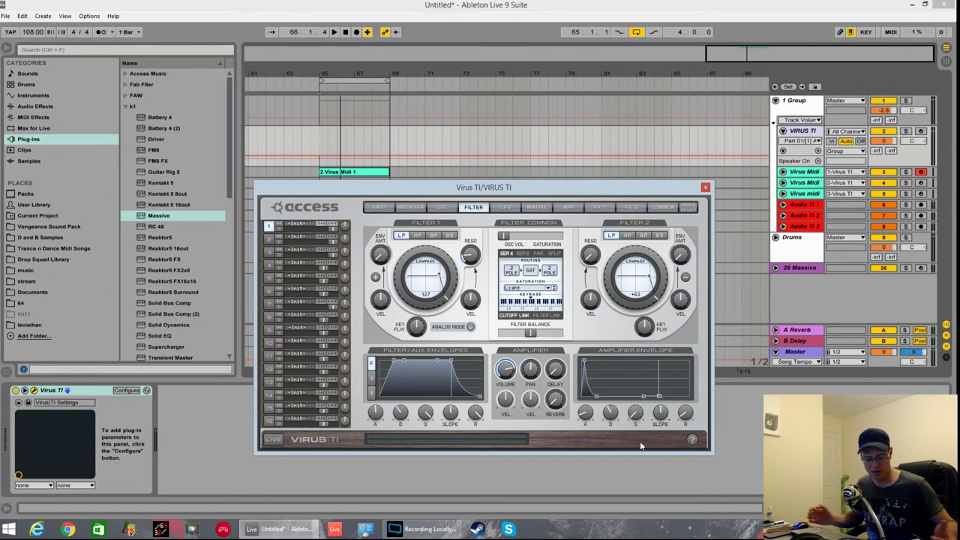
pyautogui.press('space')
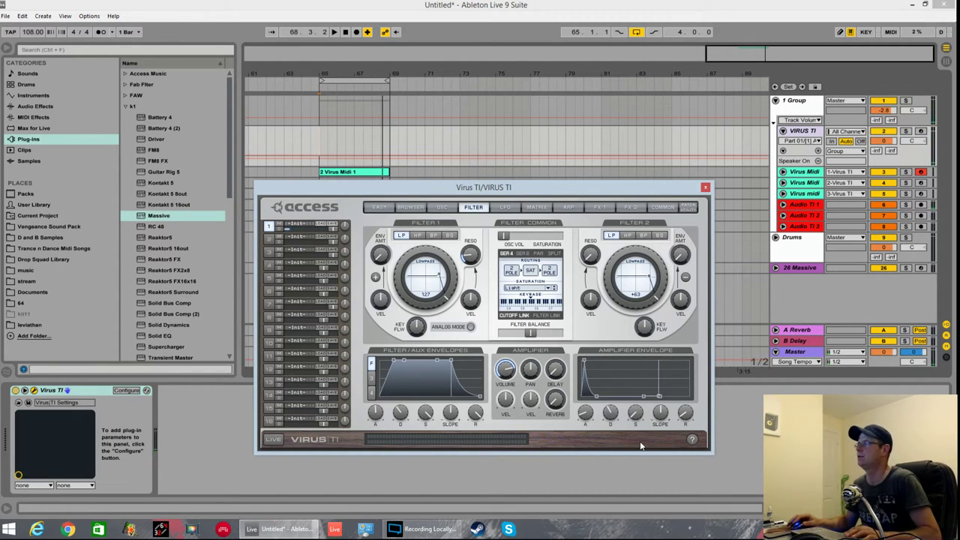
pyautogui.press('space')
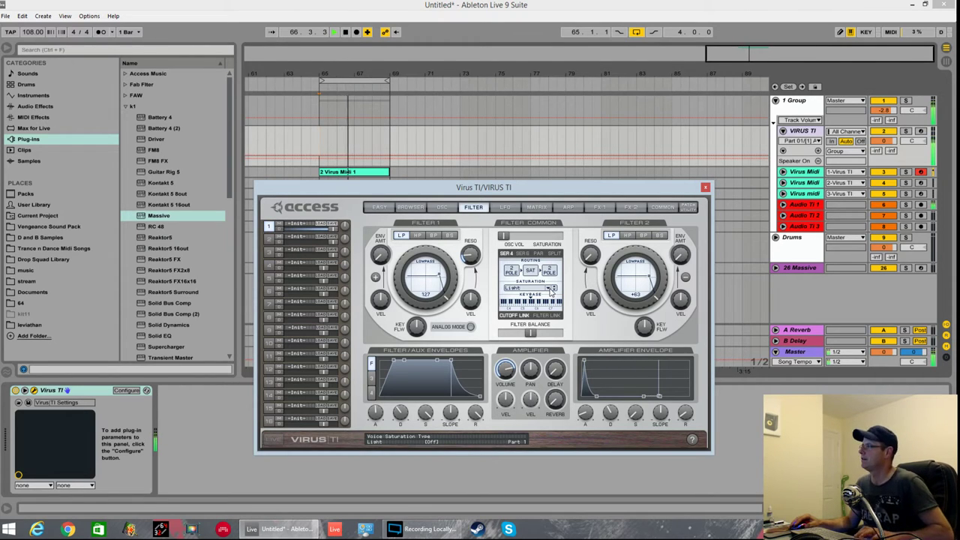
pyautogui.press('space')
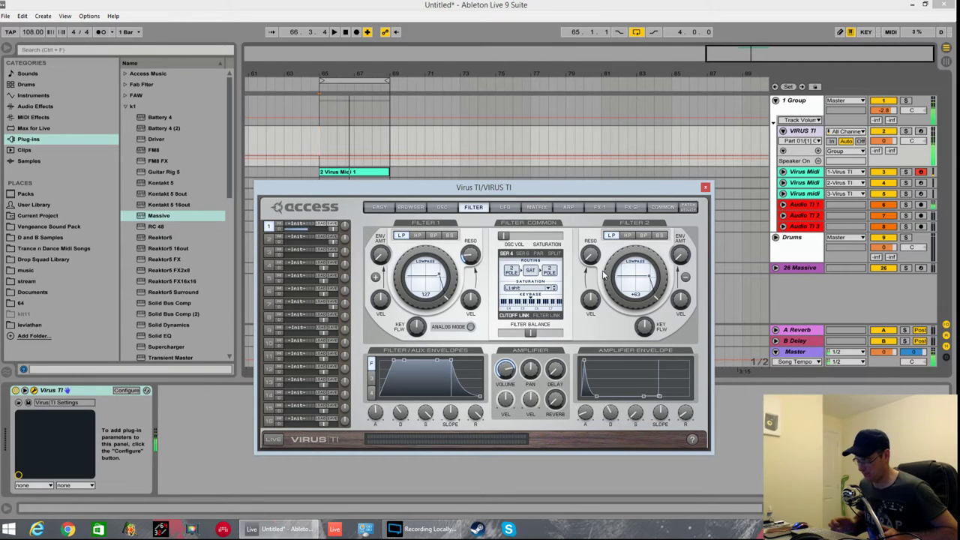
pyautogui.press('space')
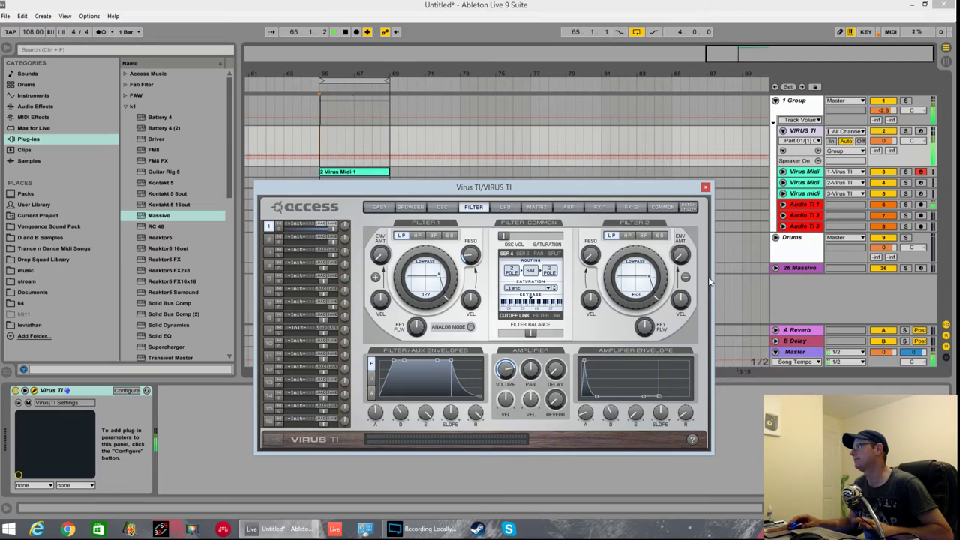
# Step: Lower the Filter 2 cutoff from +63 to -38 while auditioning playback
pyautogui.press('space')
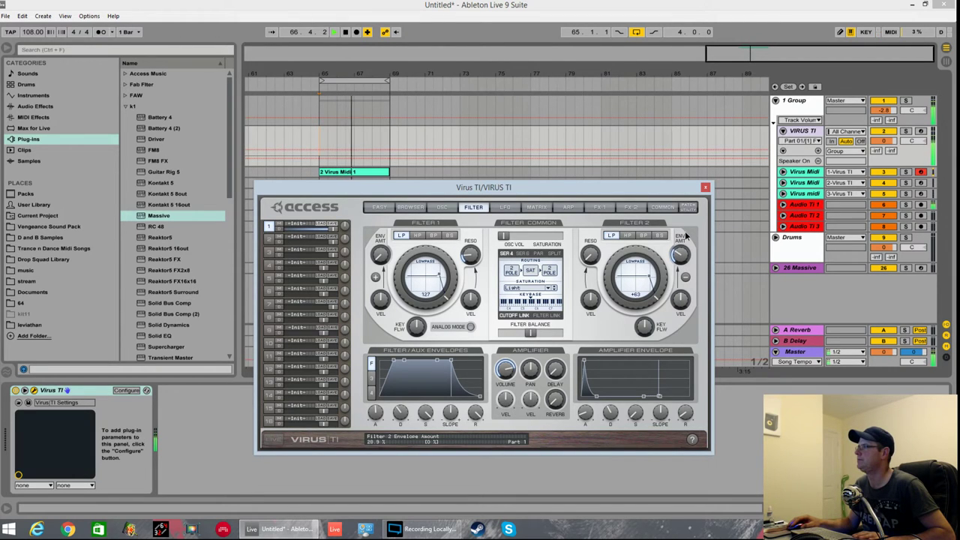
pyautogui.press('space')
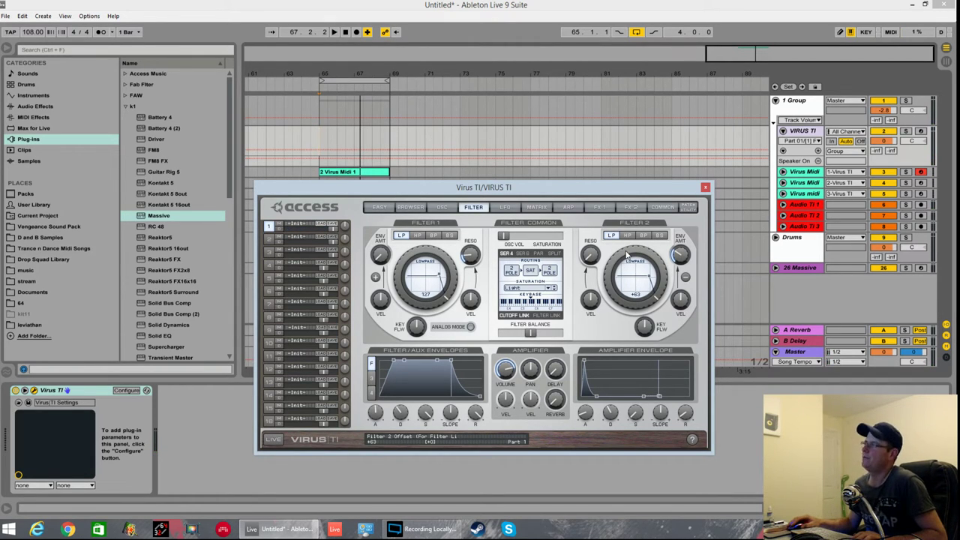
pyautogui.press('space')
pyautogui.moveTo(627, 255)
pyautogui.mouseDown()
pyautogui.moveTo(615, 305)
pyautogui.moveTo(658, 281)
pyautogui.moveTo(623, 260)
pyautogui.mouseUp()
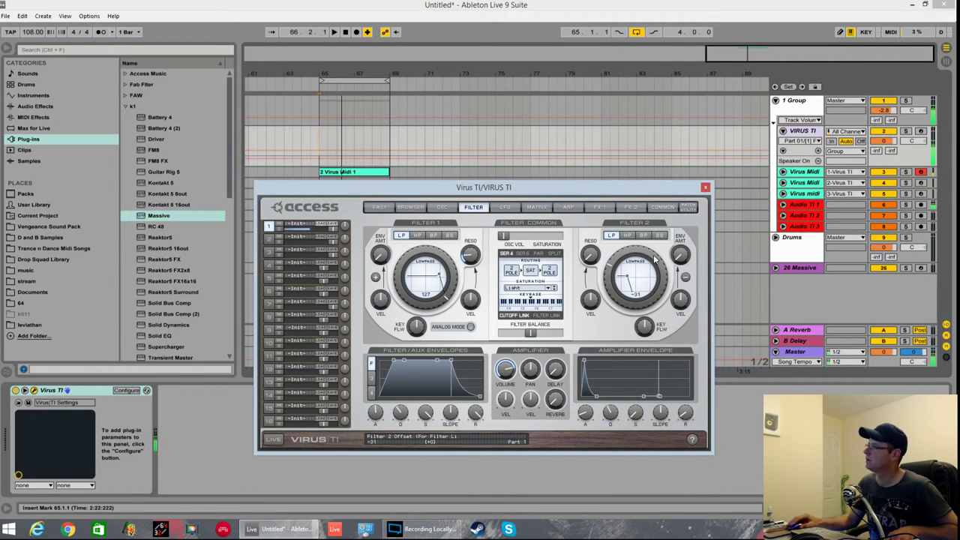
pyautogui.scroll(-7, 628, 255)
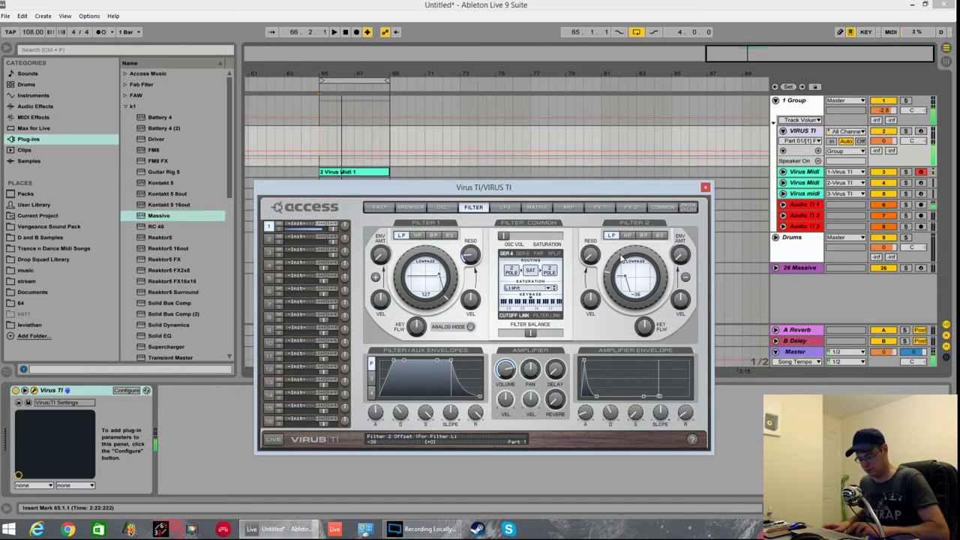
pyautogui.press('space')
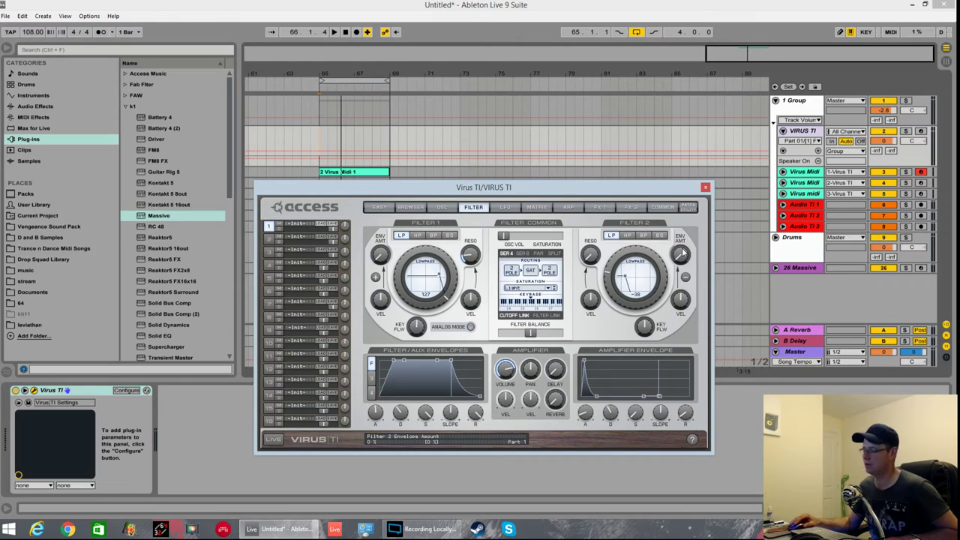
# Step: Raise Filter 2's envelope amount to 21.5% while playing the part from bar 65
pyautogui.press('space')
pyautogui.moveTo(682, 253); pyautogui.dragTo(682, 226)
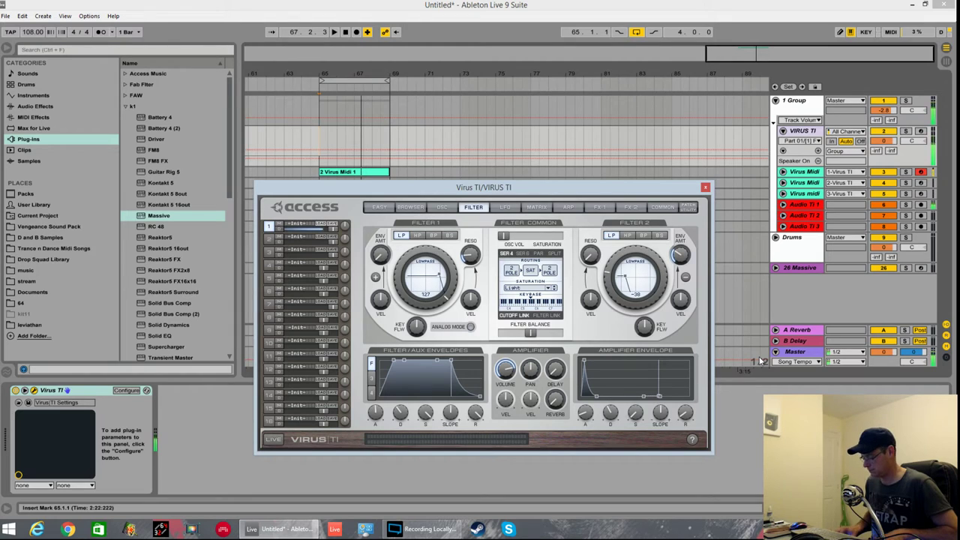
pyautogui.press('space')
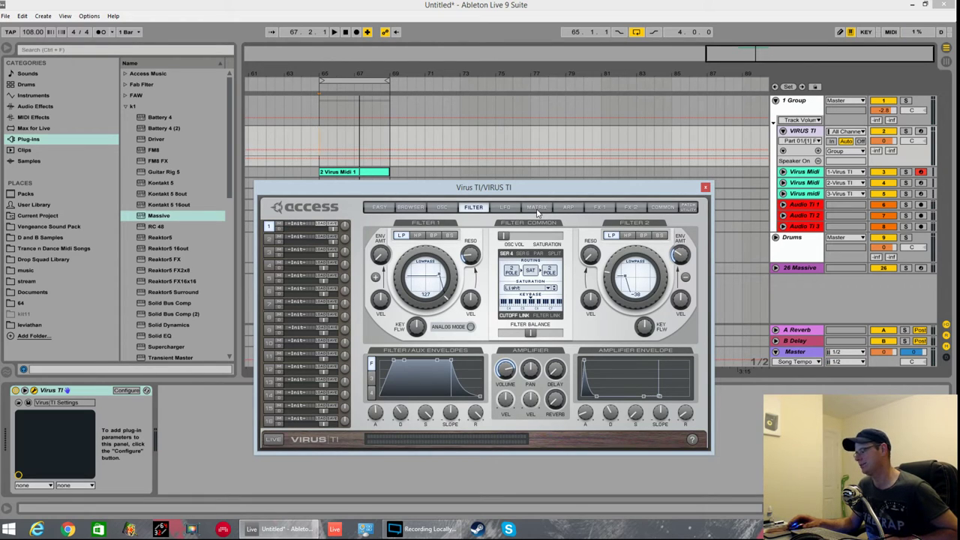
# Step: Set matrix slot 2's source to Envelope 3 and select Envelope 3 in the Filter/Aux Envelopes
pyautogui.click(536, 207)
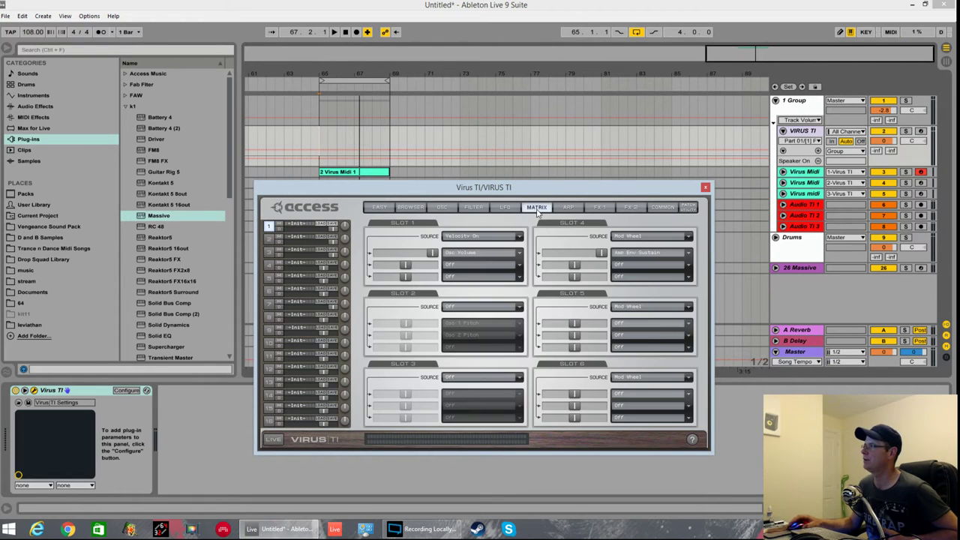
pyautogui.click(516, 311)
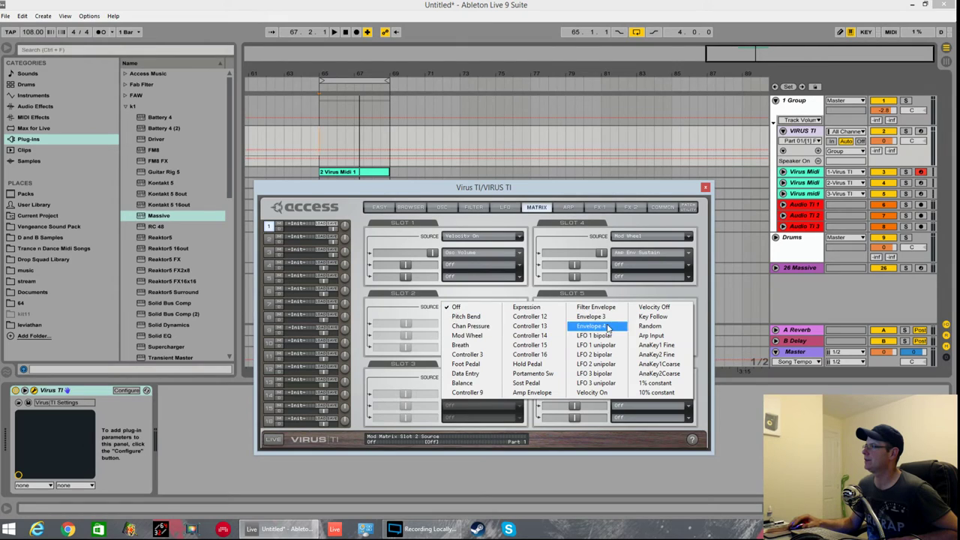
pyautogui.click(630, 325)
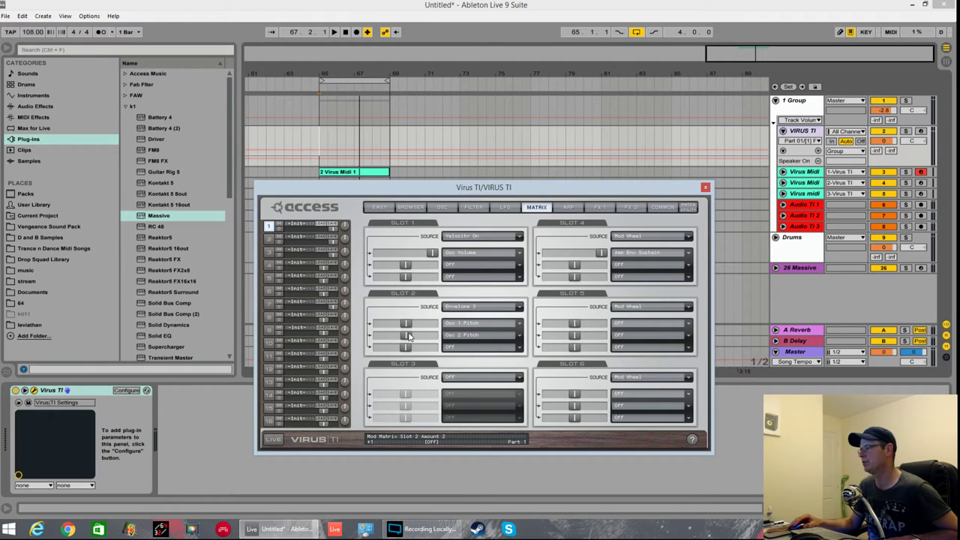
pyautogui.click(474, 208)
pyautogui.click(371, 376)
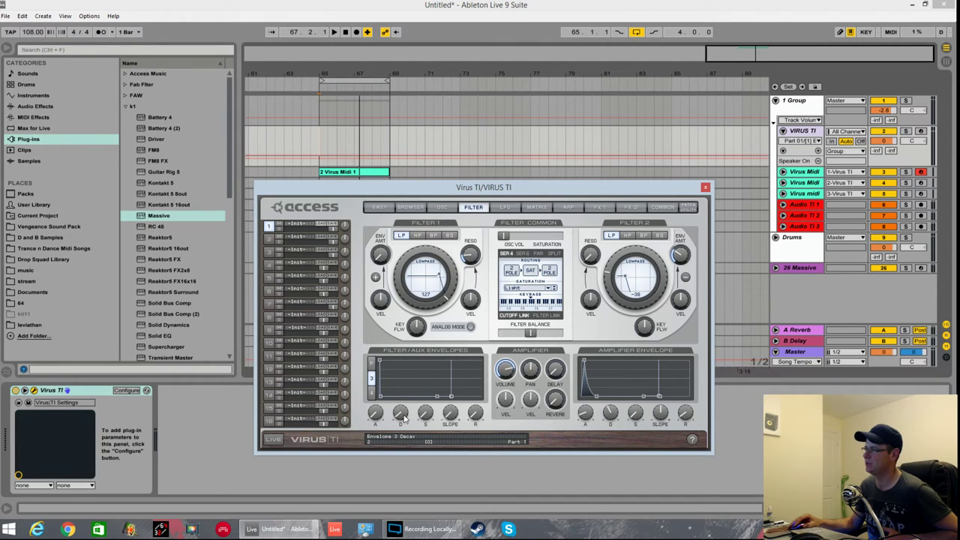
# Step: Shorten Envelope 3's decay to about 4 while looping playback to hear the pitch blip
pyautogui.press('space')
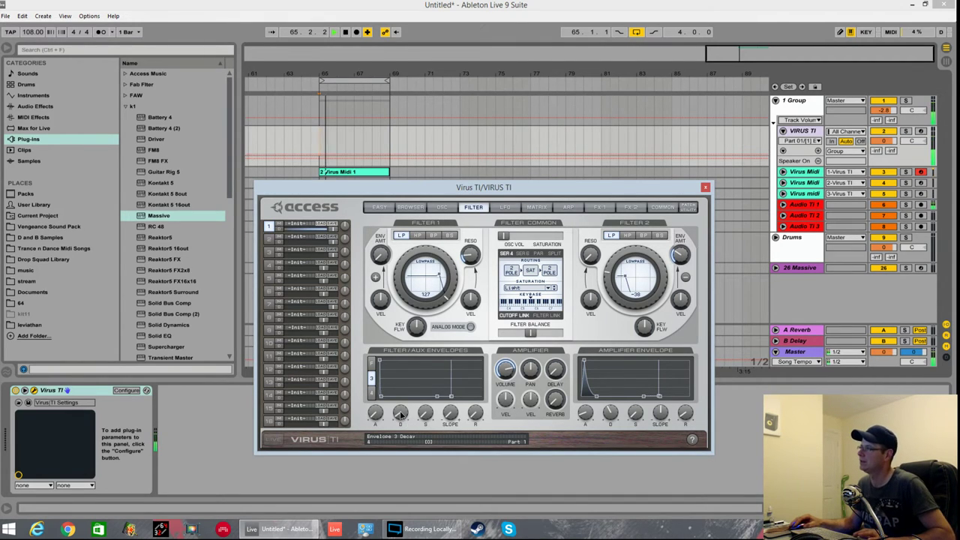
pyautogui.moveTo(399, 414); pyautogui.dragTo(401, 404)
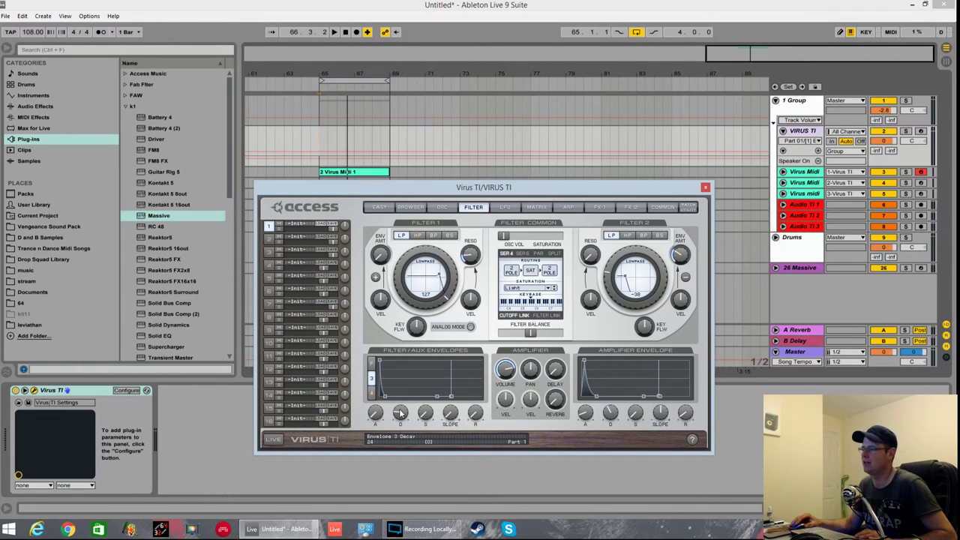
pyautogui.press('space')
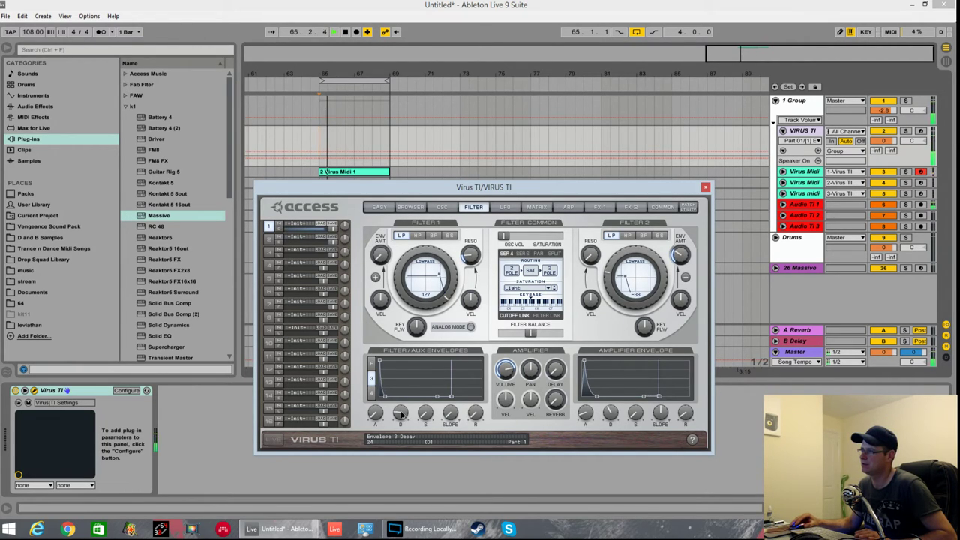
pyautogui.moveTo(401, 418); pyautogui.dragTo(402, 426)
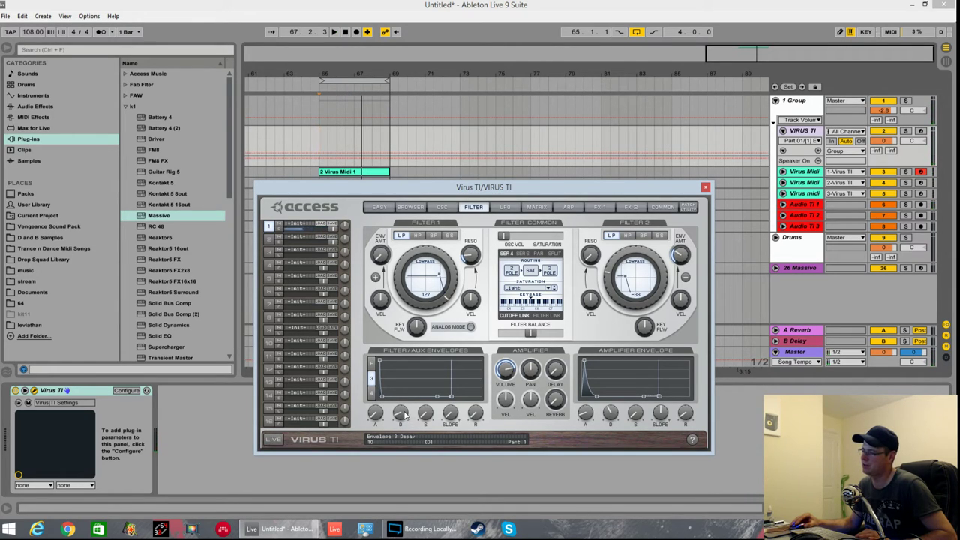
pyautogui.press('space')
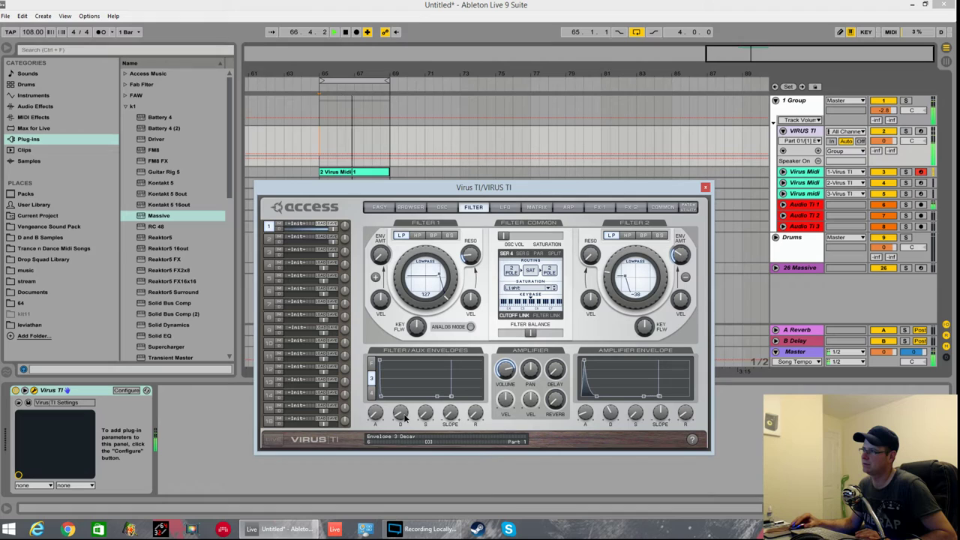
pyautogui.moveTo(405, 419); pyautogui.dragTo(405, 420)
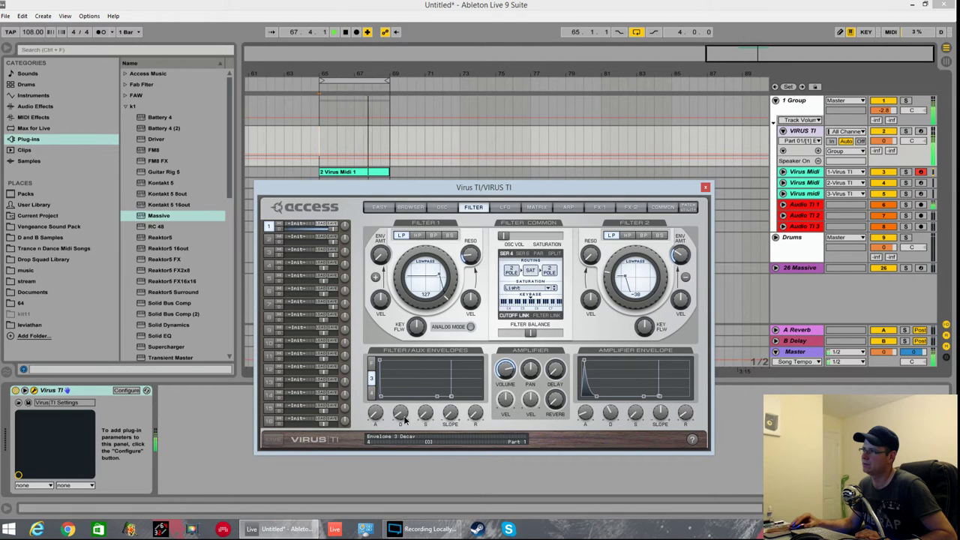
pyautogui.press('space')
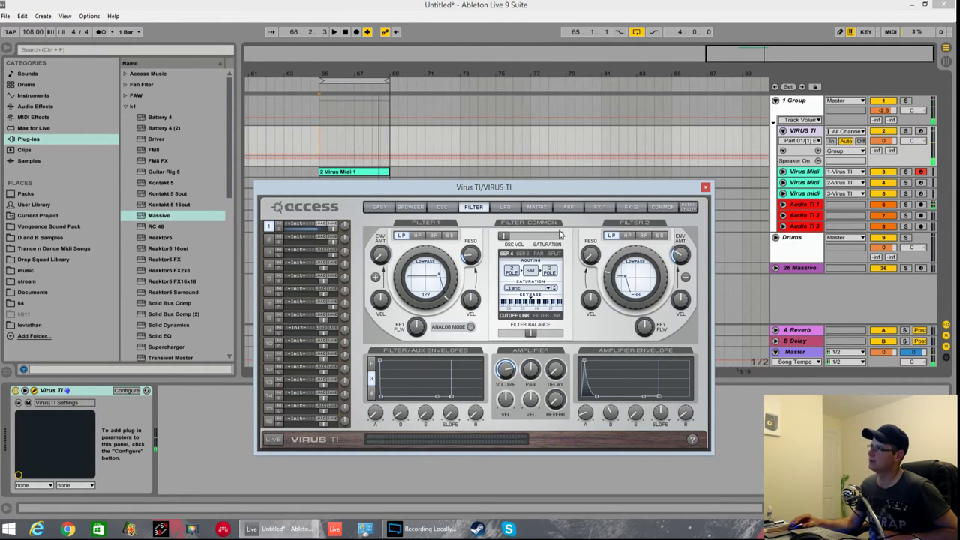
# Step: In the mod matrix, set slot 2 source to Off to compare, then back to Envelope 3
pyautogui.click(536, 207)
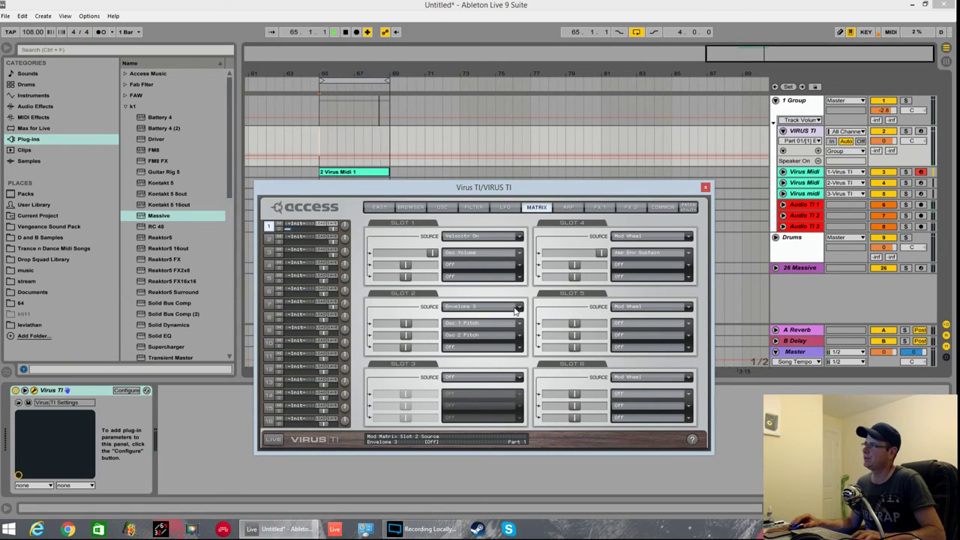
pyautogui.click(484, 306)
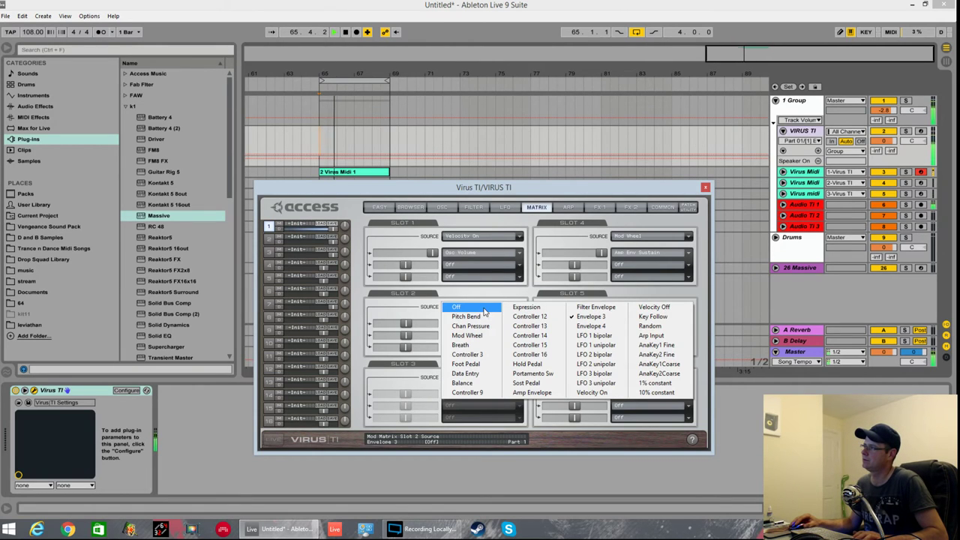
pyautogui.click(484, 310)
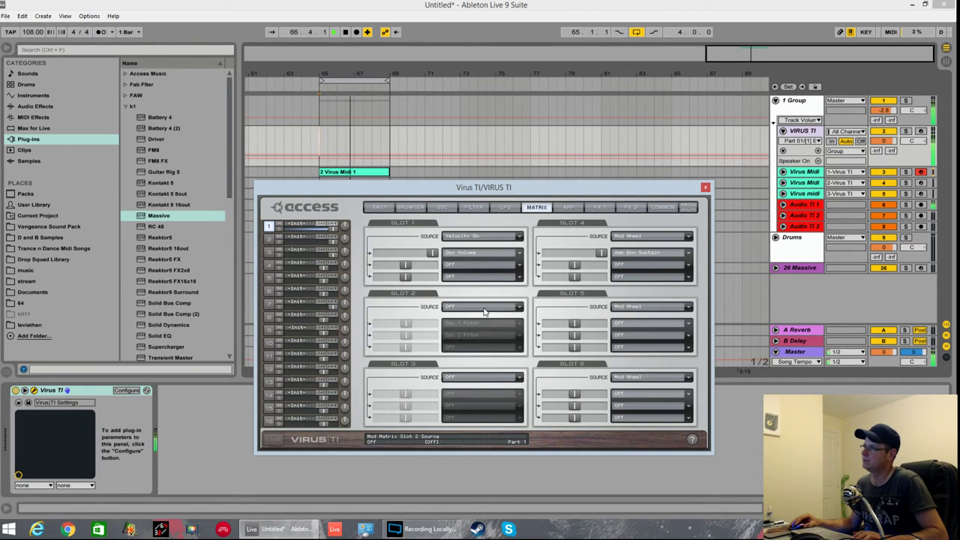
pyautogui.click(484, 309)
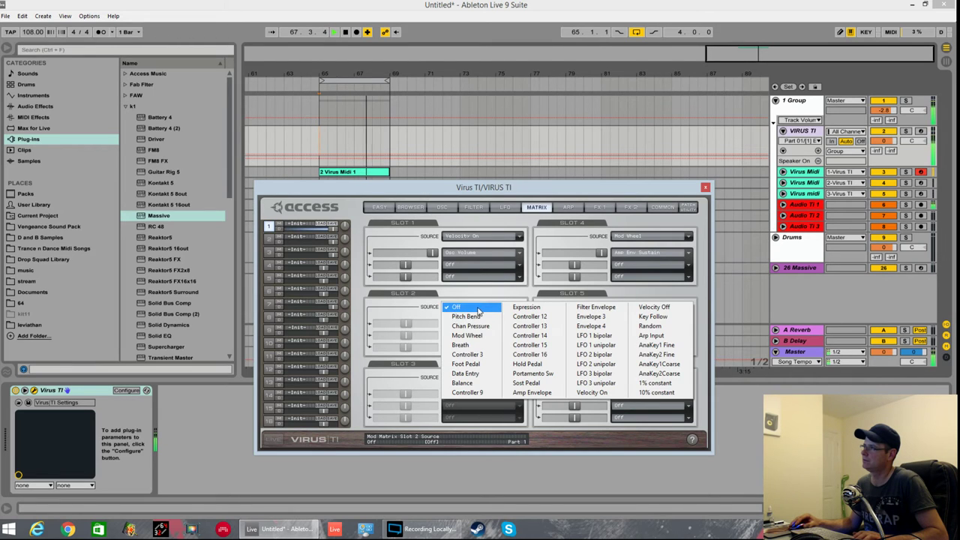
pyautogui.click(590, 315)
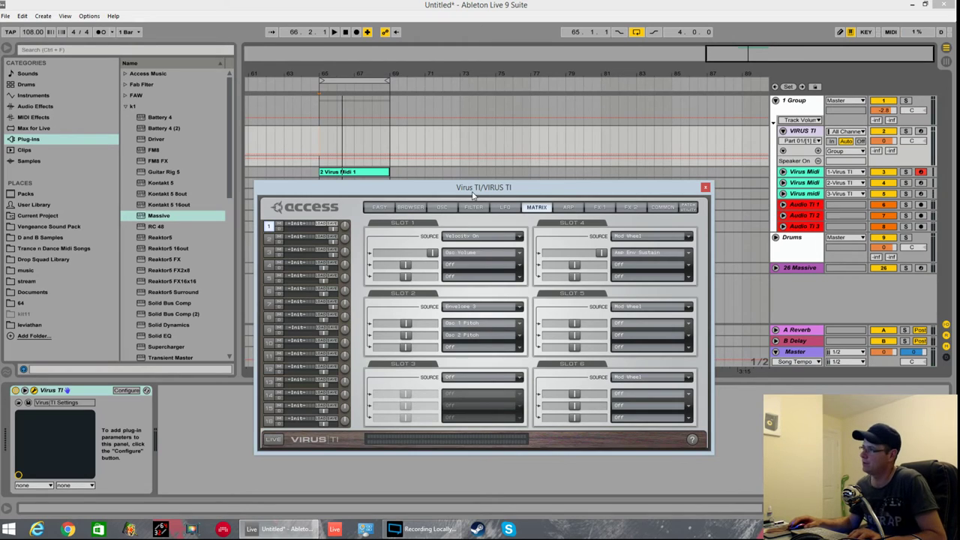
# Step: On FX 1, raise Analog Boost character intensity to 35% and distortion mix to 25%
pyautogui.click(599, 207)
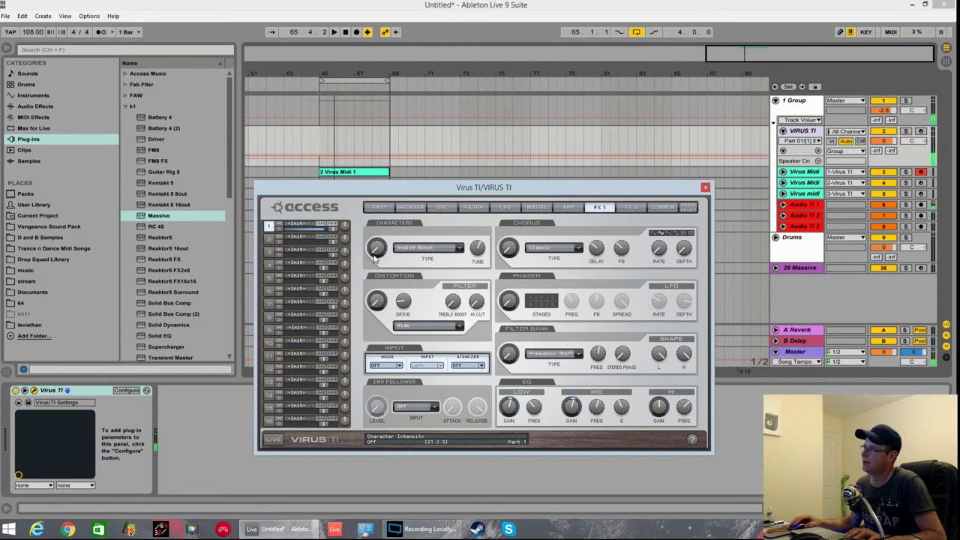
pyautogui.moveTo(377, 257); pyautogui.dragTo(379, 226)
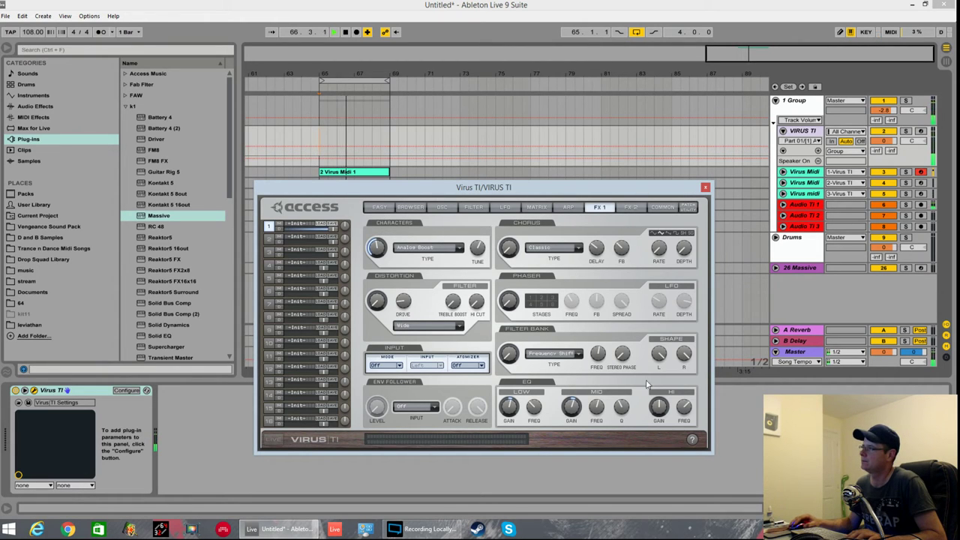
pyautogui.moveTo(401, 302)
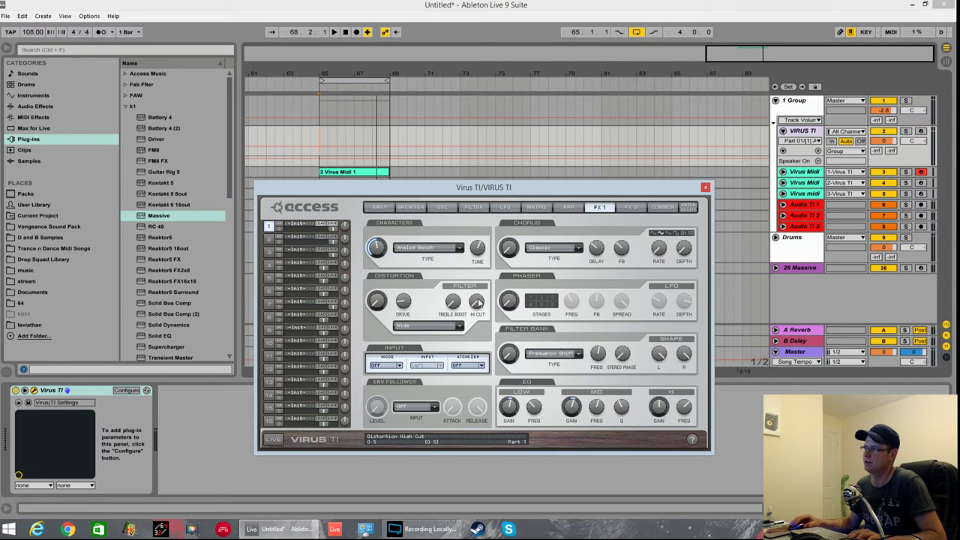
pyautogui.moveTo(375, 304); pyautogui.dragTo(385, 219)
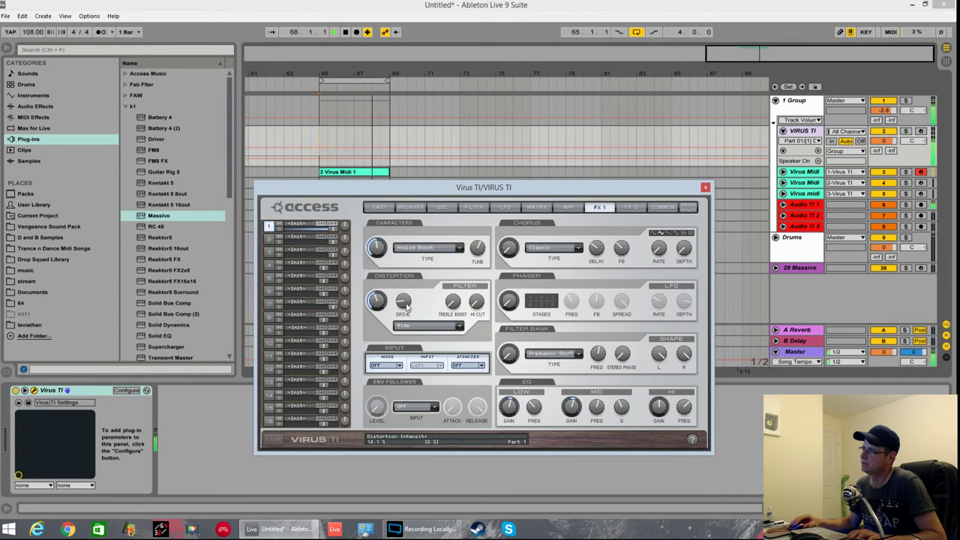
pyautogui.moveTo(410, 304)
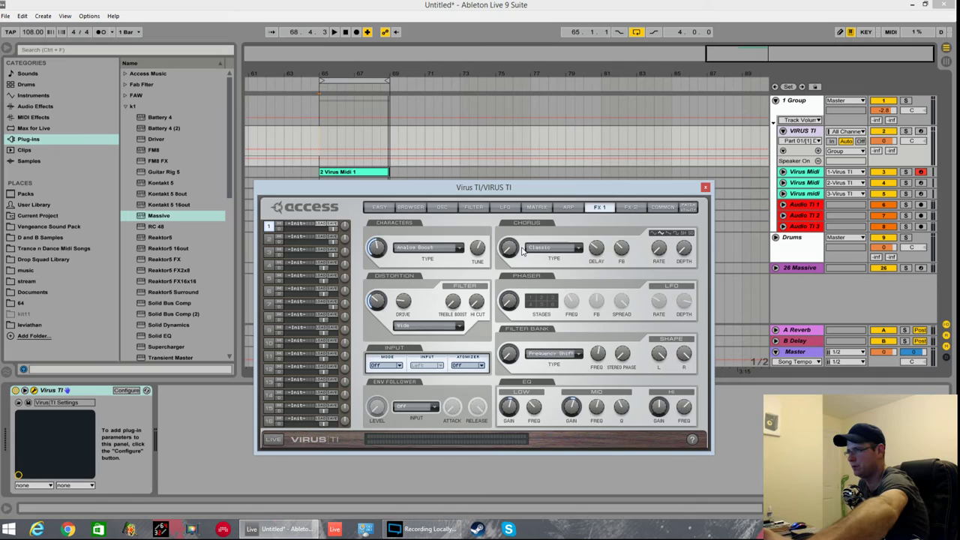
# Step: Raise the Frequency Shift filter bank mix to 45%, auditioning it with loop playback
pyautogui.press('space')
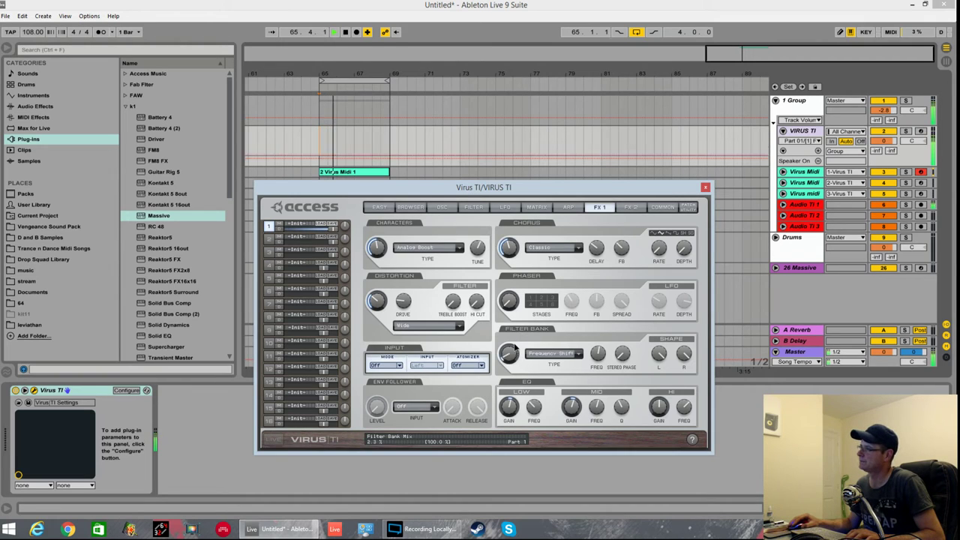
pyautogui.moveTo(514, 346); pyautogui.dragTo(513, 304)
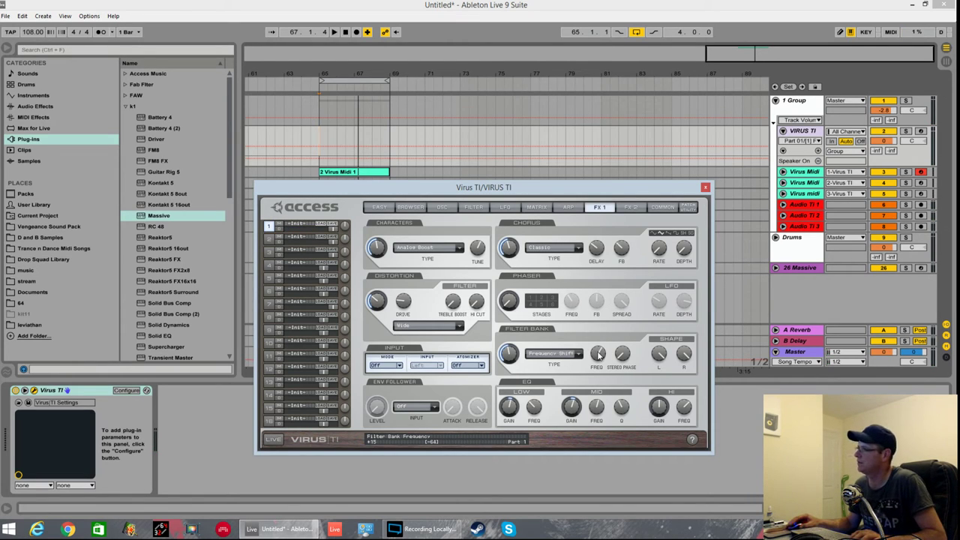
pyautogui.press('space')
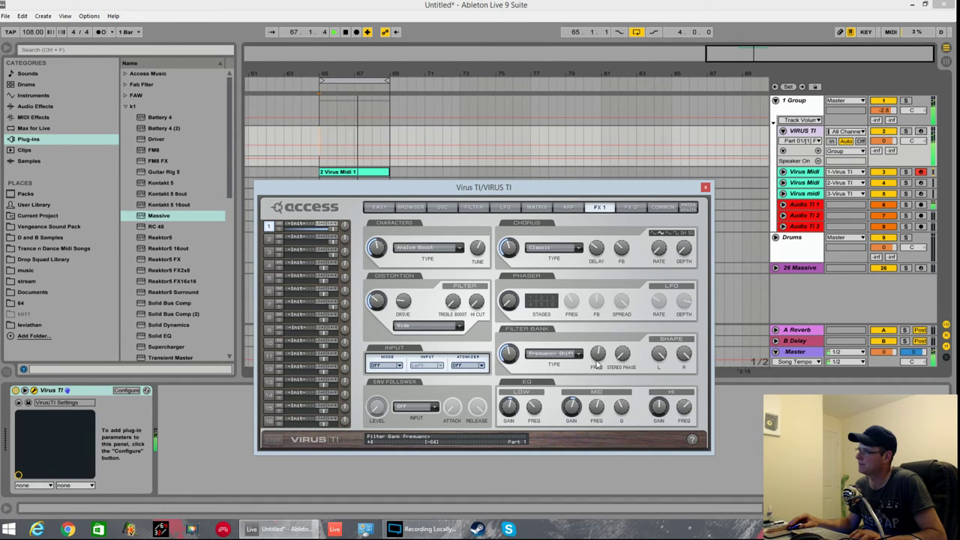
pyautogui.press('space')
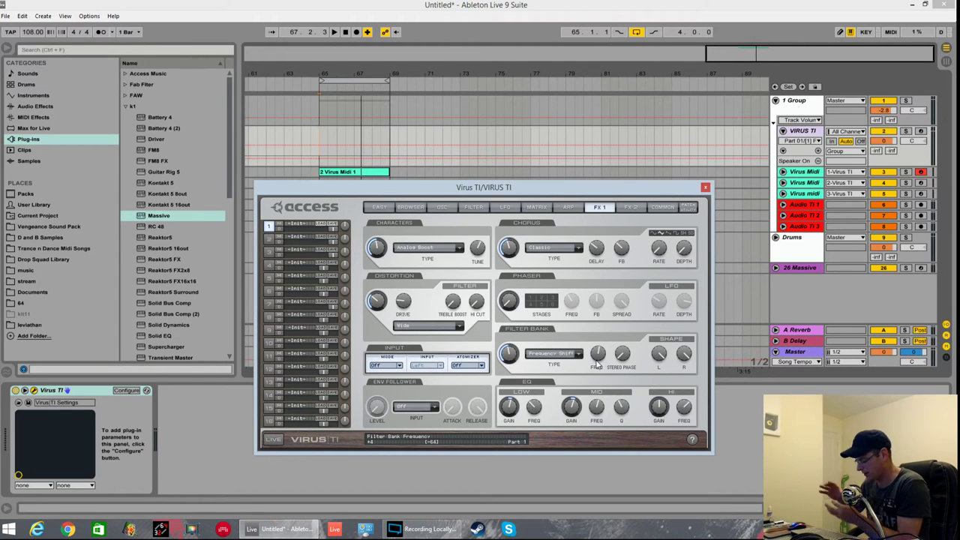
pyautogui.press('space')
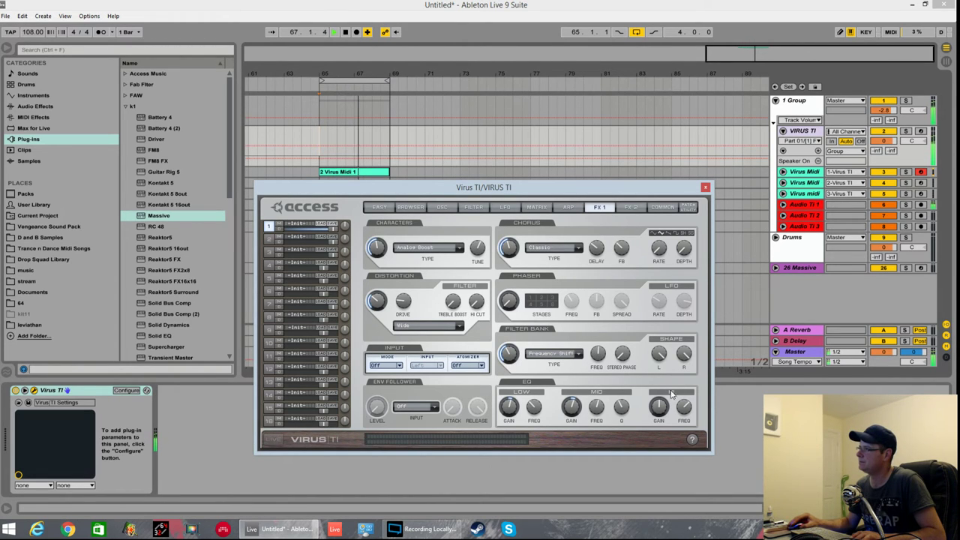
pyautogui.press('space')
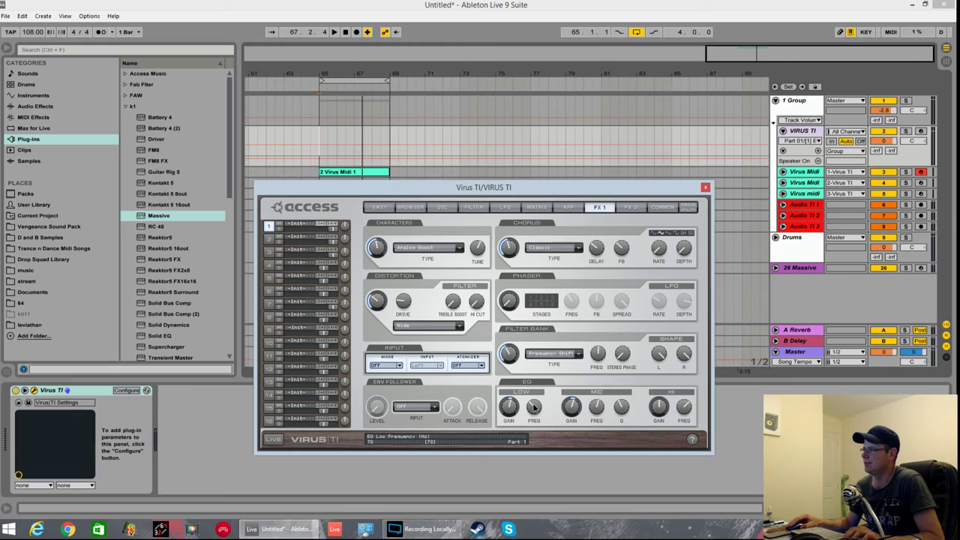
pyautogui.press('space')
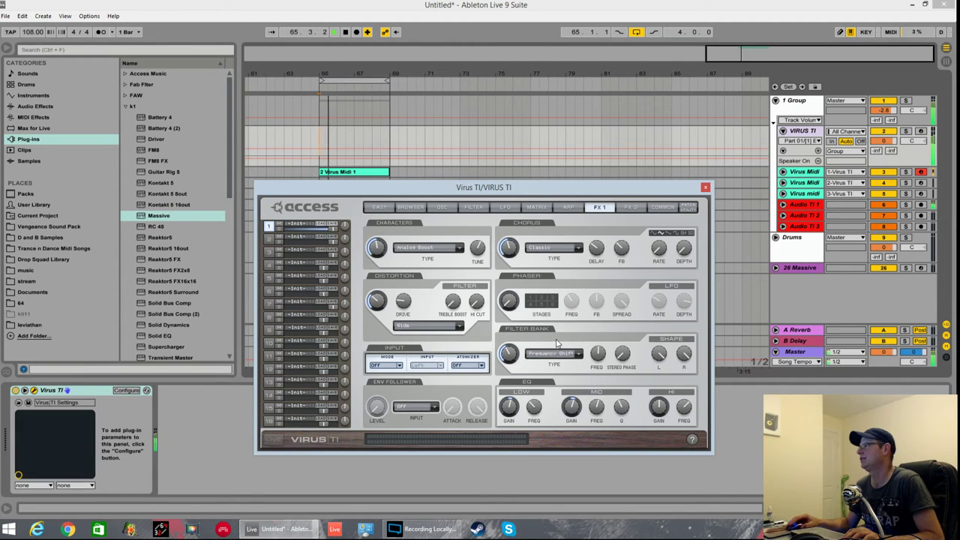
pyautogui.click(630, 208)
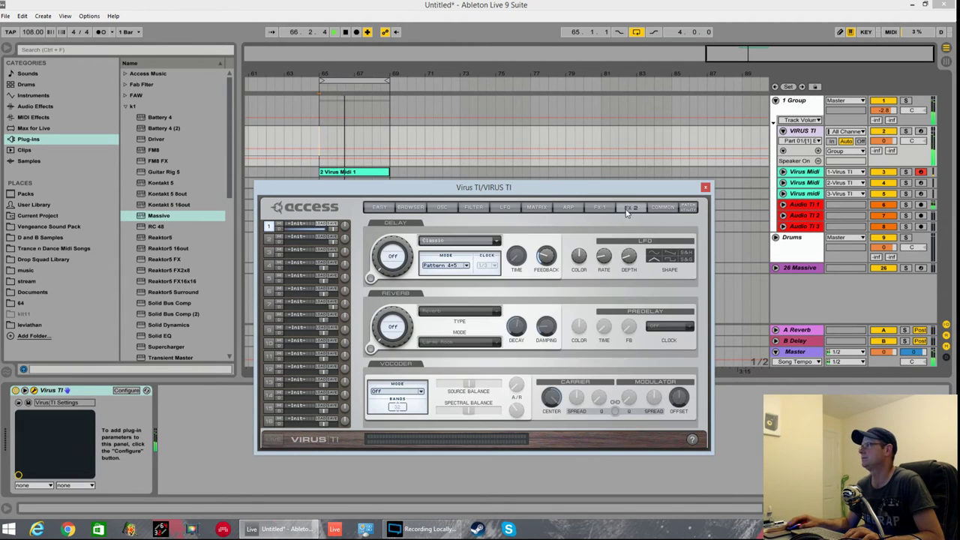
# Step: Switch the reverb send on at -10.5 dB and set the reverb mode to Small Room
pyautogui.click(369, 350)
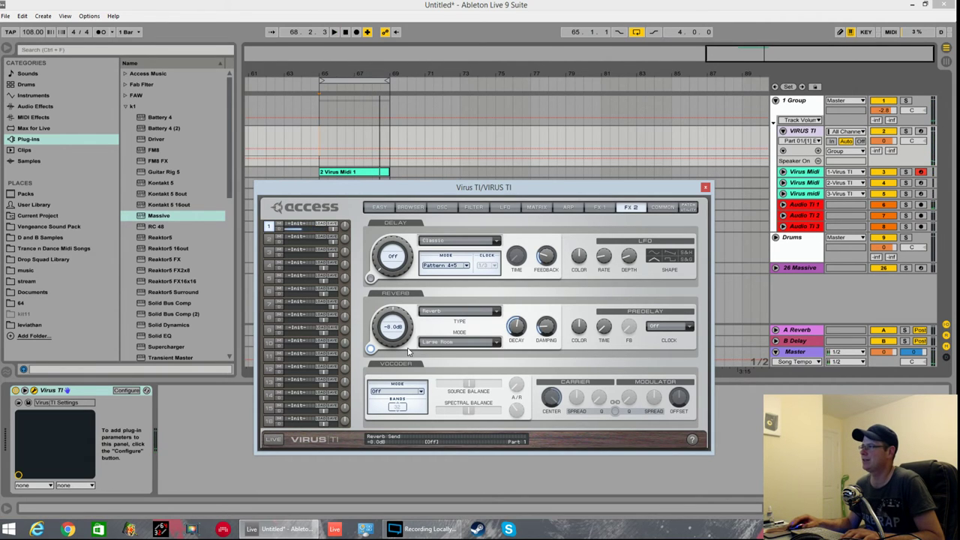
pyautogui.press('space')
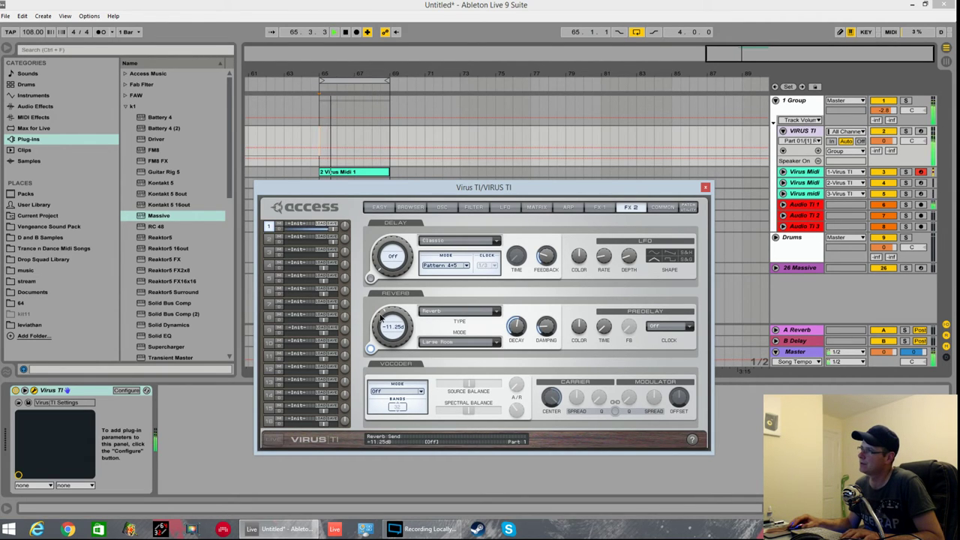
pyautogui.click(459, 342)
pyautogui.click(454, 357)
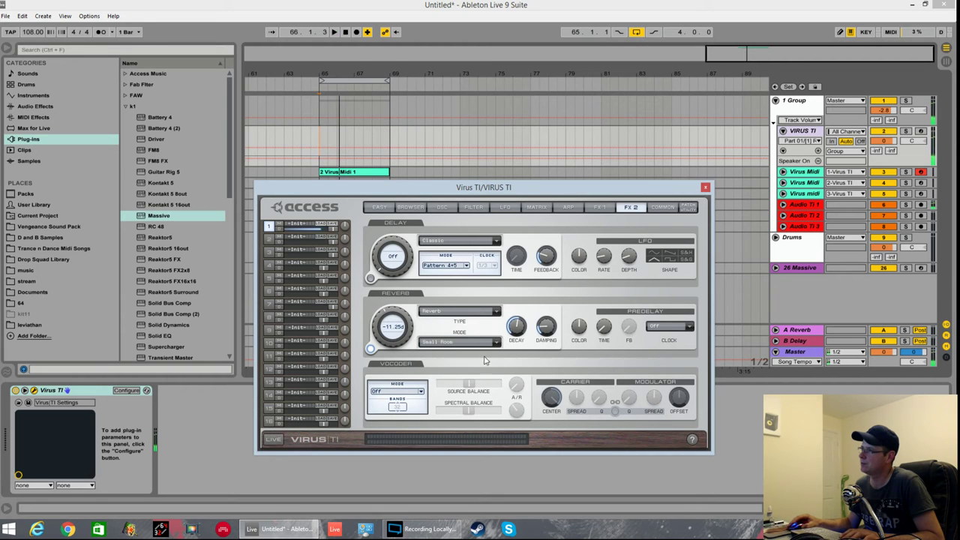
pyautogui.scroll(1, 403, 332)
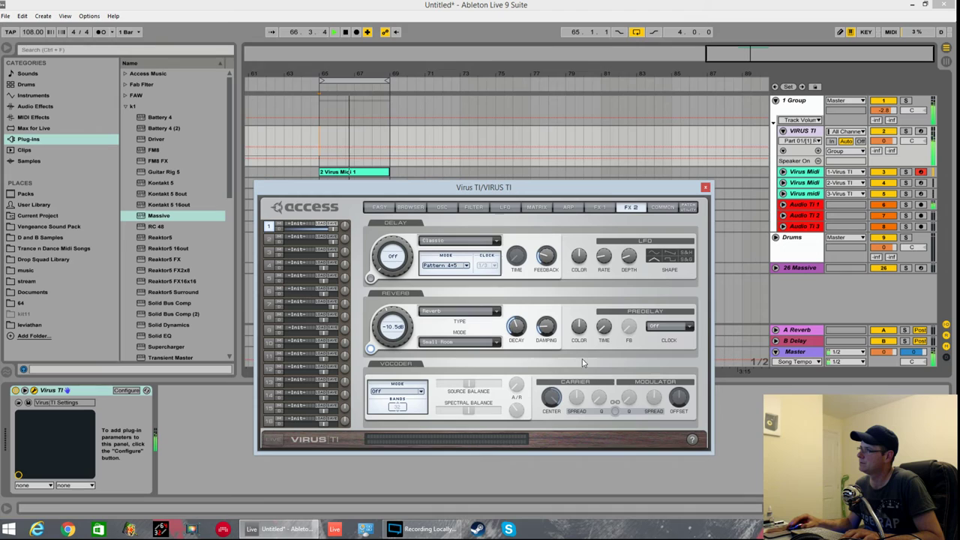
# Step: Sync the reverb predelay to 1/64 after trying 1/32 and 1/4, and adjust the predelay time
pyautogui.click(669, 327)
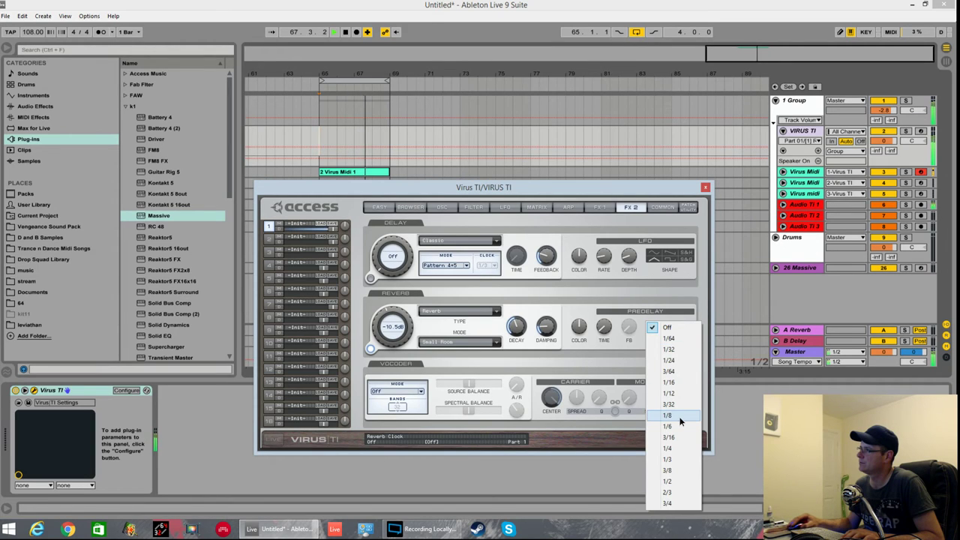
pyautogui.click(677, 350)
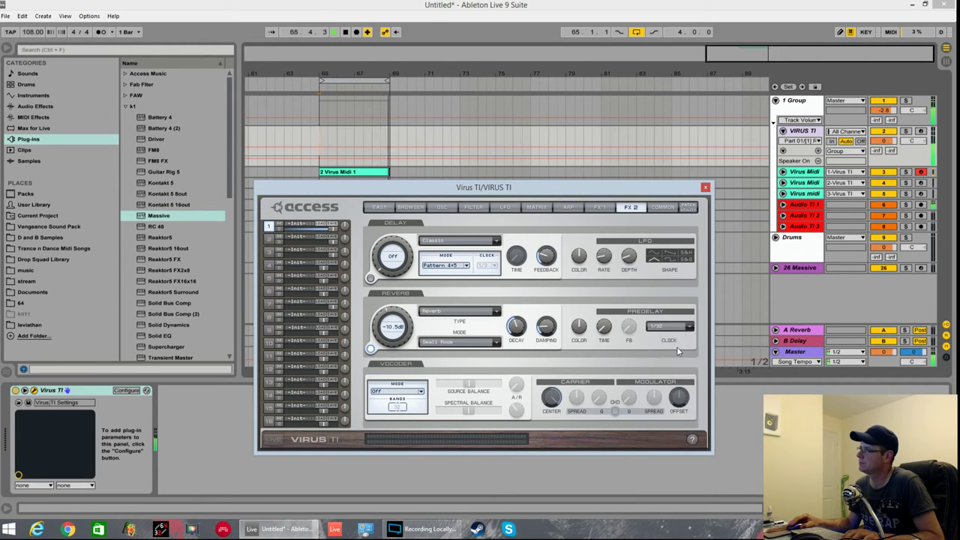
pyautogui.click(679, 328)
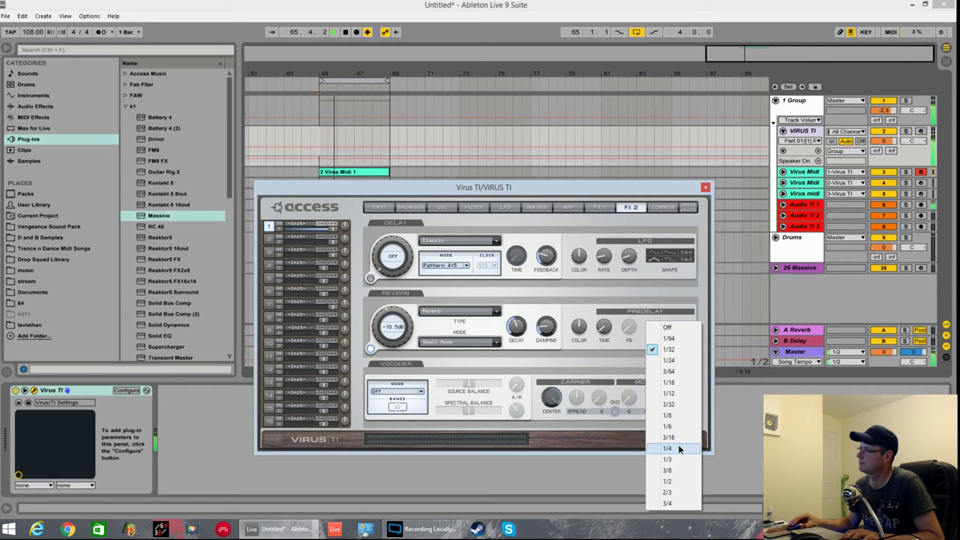
pyautogui.click(675, 447)
pyautogui.click(686, 328)
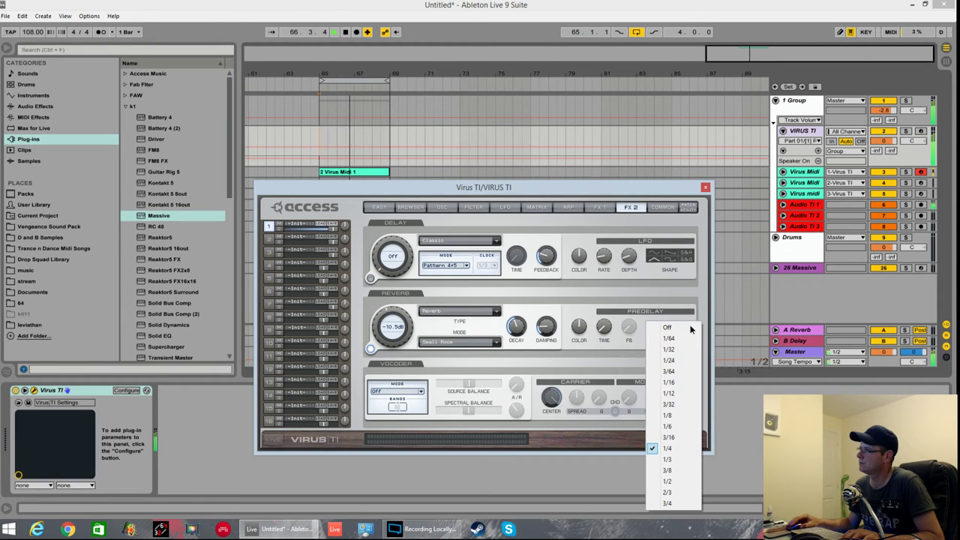
pyautogui.click(685, 342)
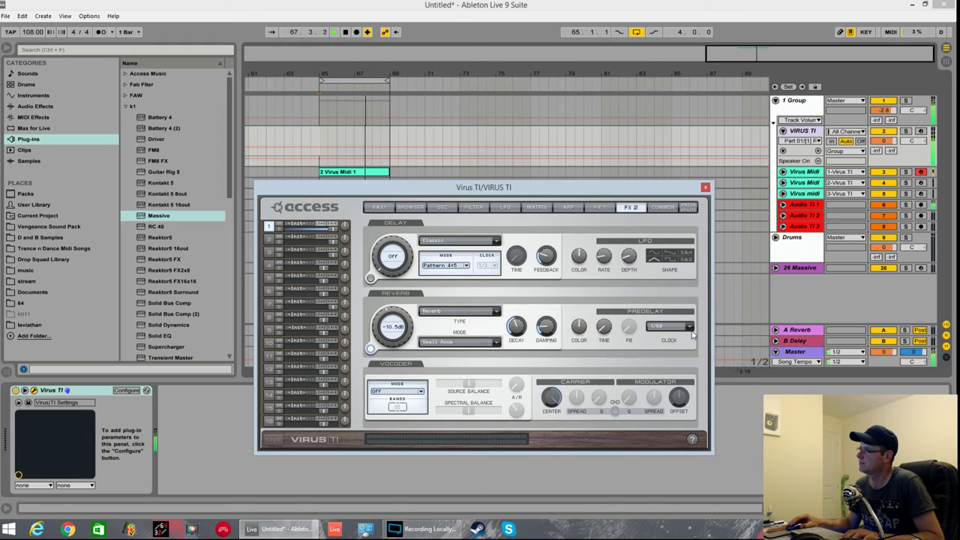
pyautogui.moveTo(611, 338)
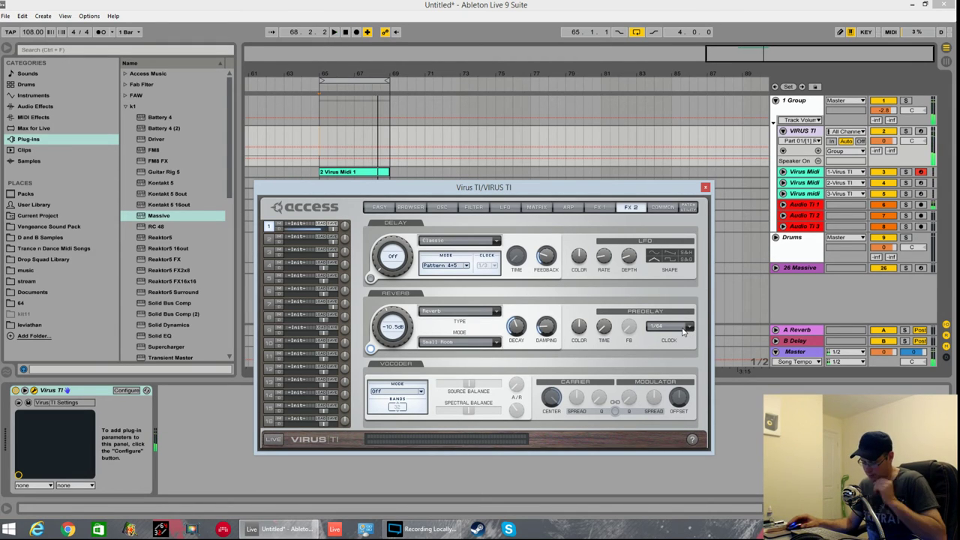
pyautogui.moveTo(611, 338); pyautogui.dragTo(604, 312)
pyautogui.moveTo(586, 315)
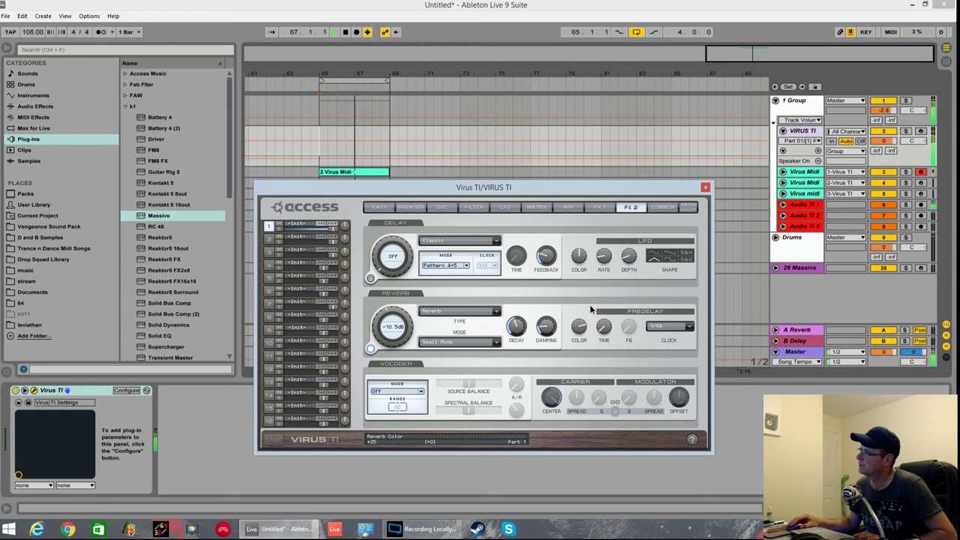
pyautogui.moveTo(602, 338)
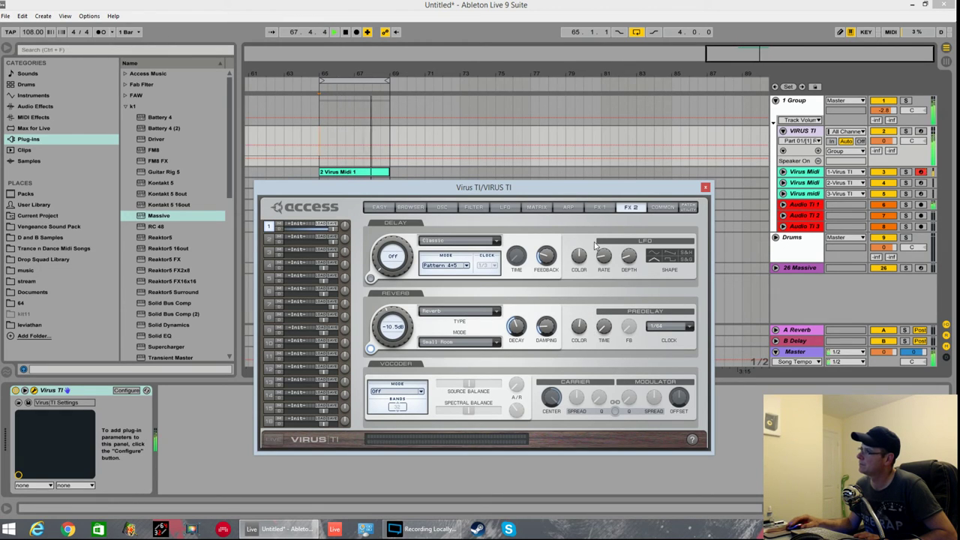
pyautogui.moveTo(452, 272)
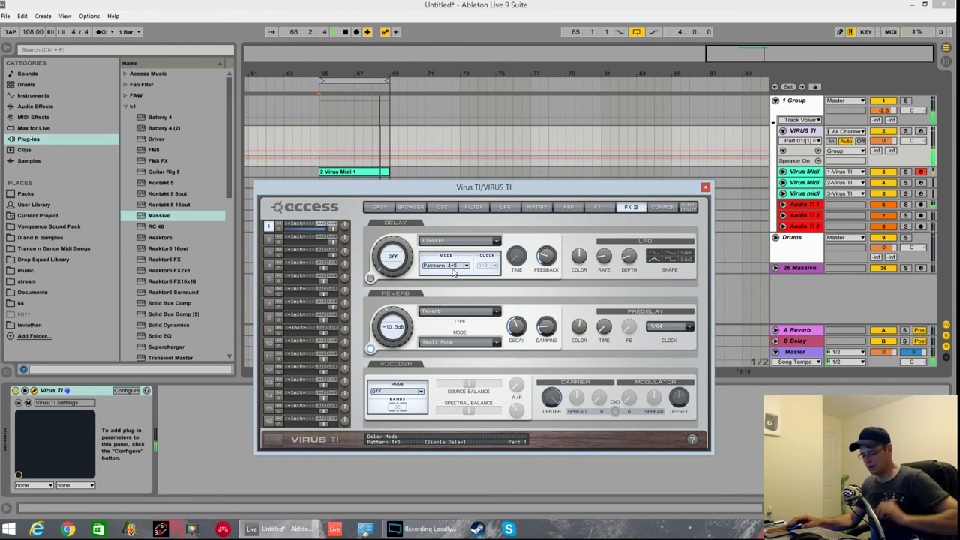
# Step: Raise the delay send to -19.7 dB and set delay feedback to about 20, then replay
pyautogui.press('space')
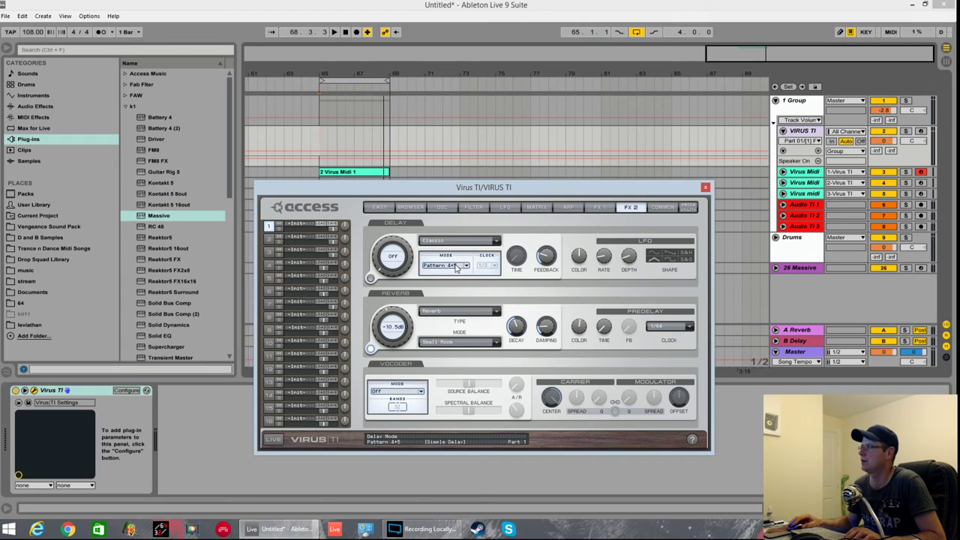
pyautogui.moveTo(378, 258); pyautogui.dragTo(379, 247)
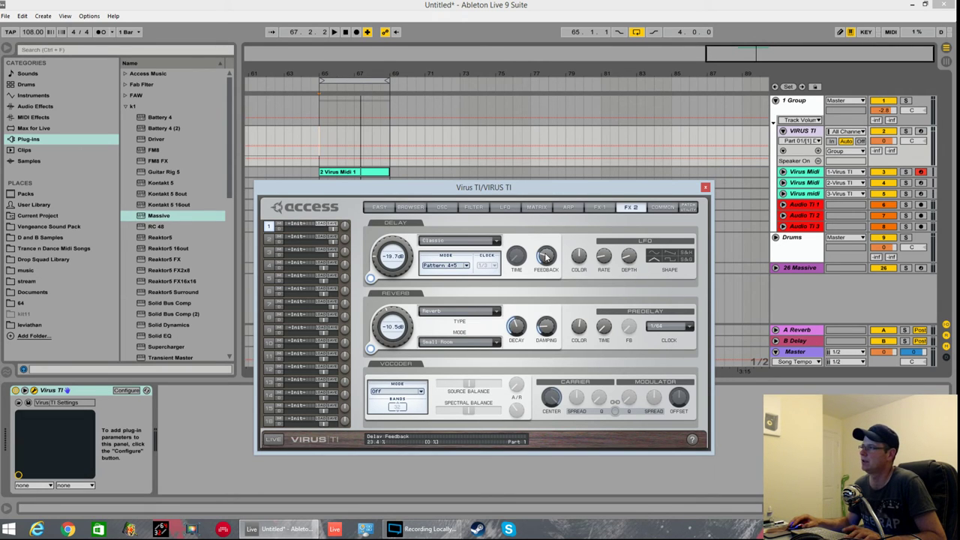
pyautogui.moveTo(545, 256); pyautogui.dragTo(545, 307)
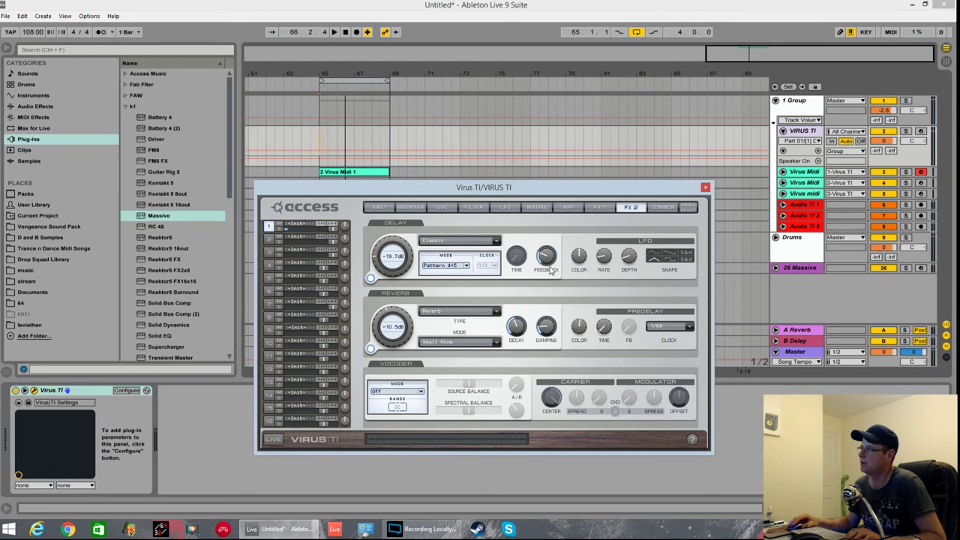
pyautogui.moveTo(551, 270); pyautogui.dragTo(551, 274)
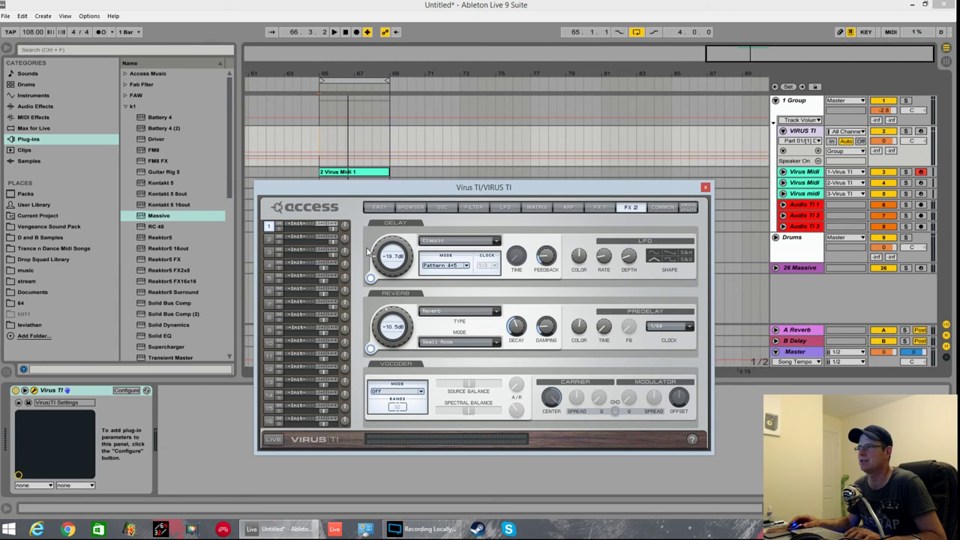
pyautogui.press('space')
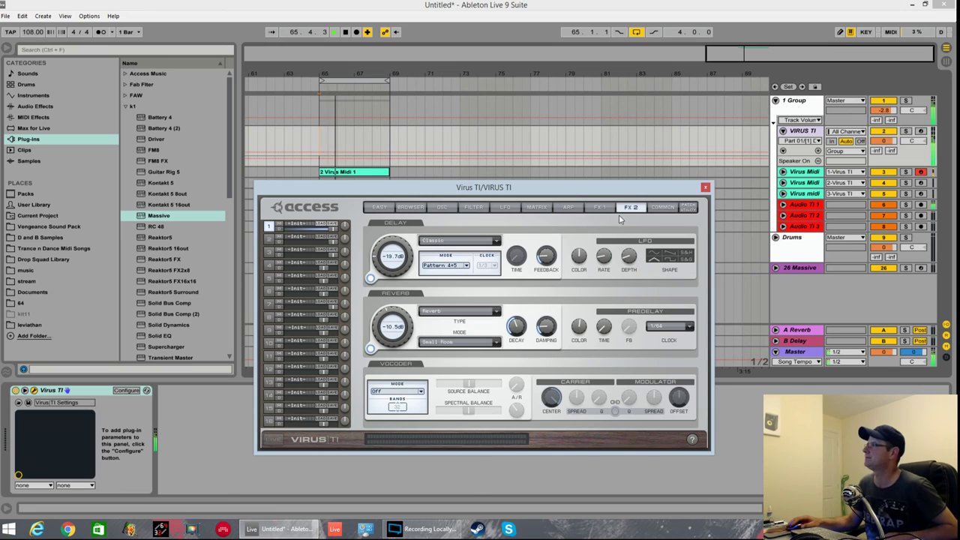
# Step: Go through the MATRIX page back to the FX 1 effects page
pyautogui.click(529, 210)
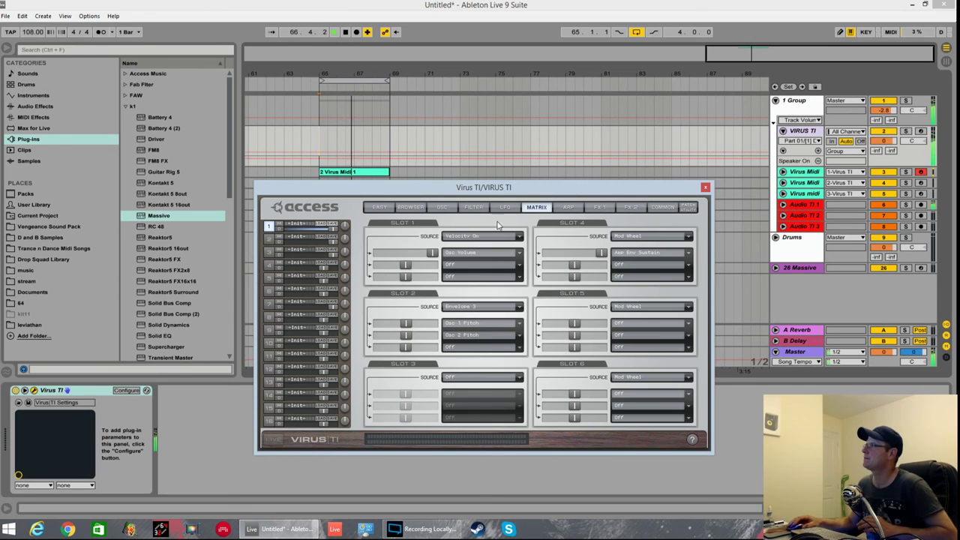
pyautogui.click(596, 213)
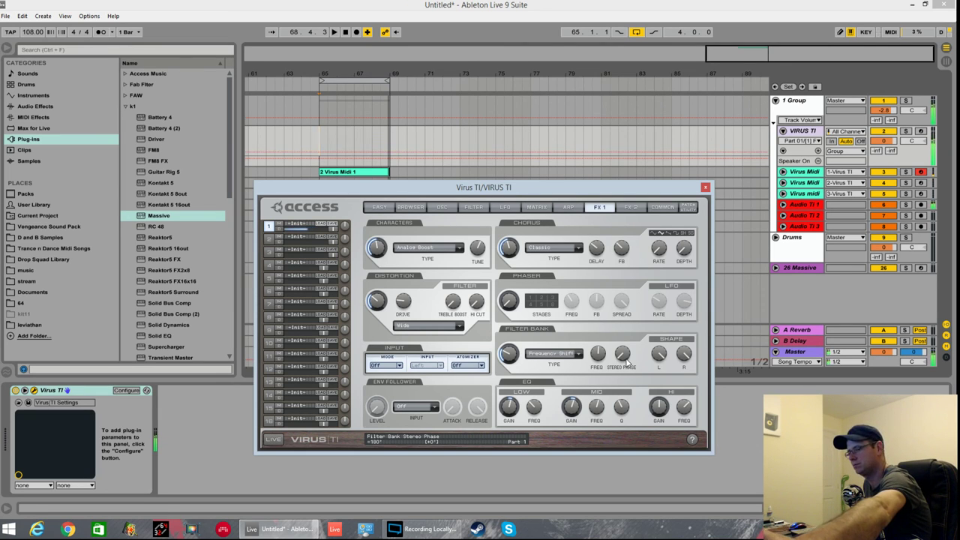
# Step: Start the loop playing to hear the +180° stereo phase frequency shifter
pyautogui.press('space')
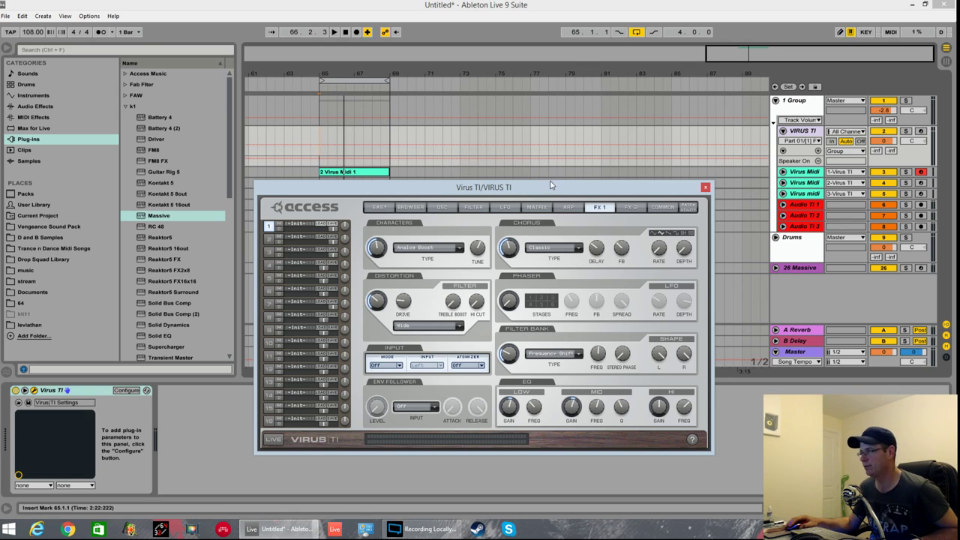
# Step: Move the editor window up, review the OSC, MATRIX and FILTER pages, and return to FX 1
pyautogui.moveTo(548, 182); pyautogui.dragTo(553, 78)
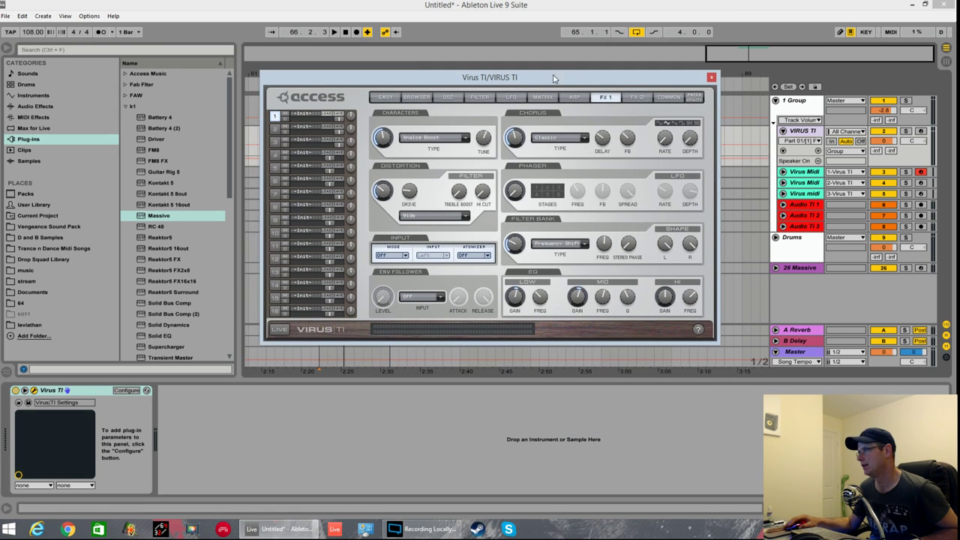
pyautogui.click(448, 97)
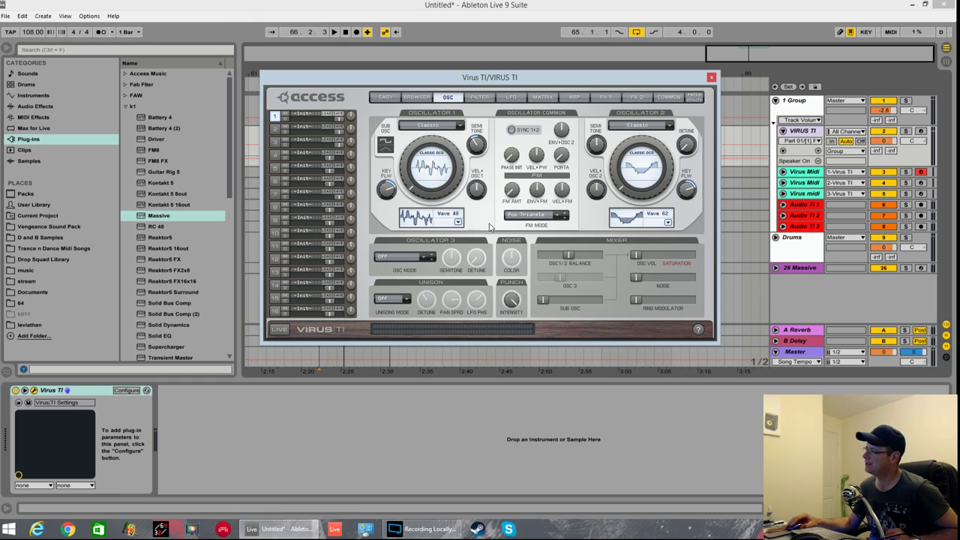
pyautogui.click(534, 100)
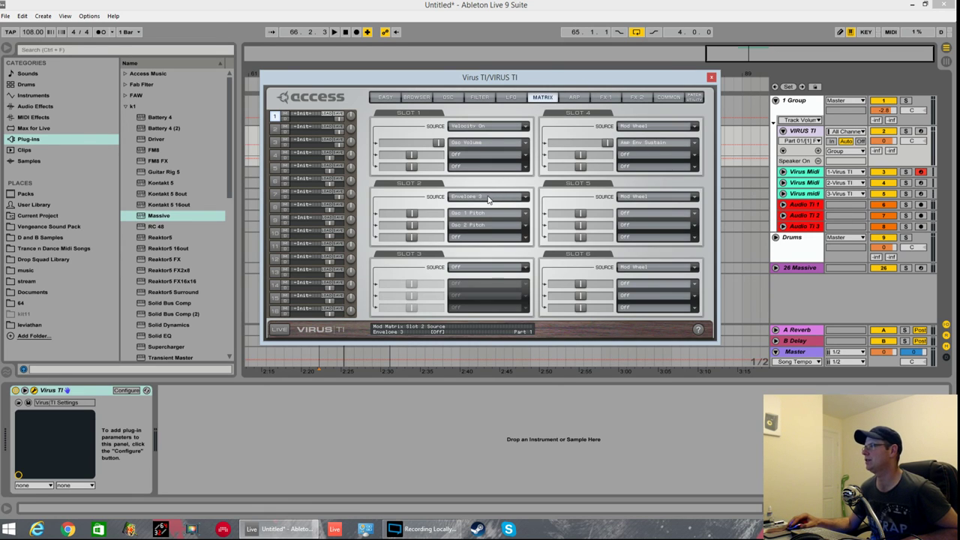
pyautogui.click(479, 97)
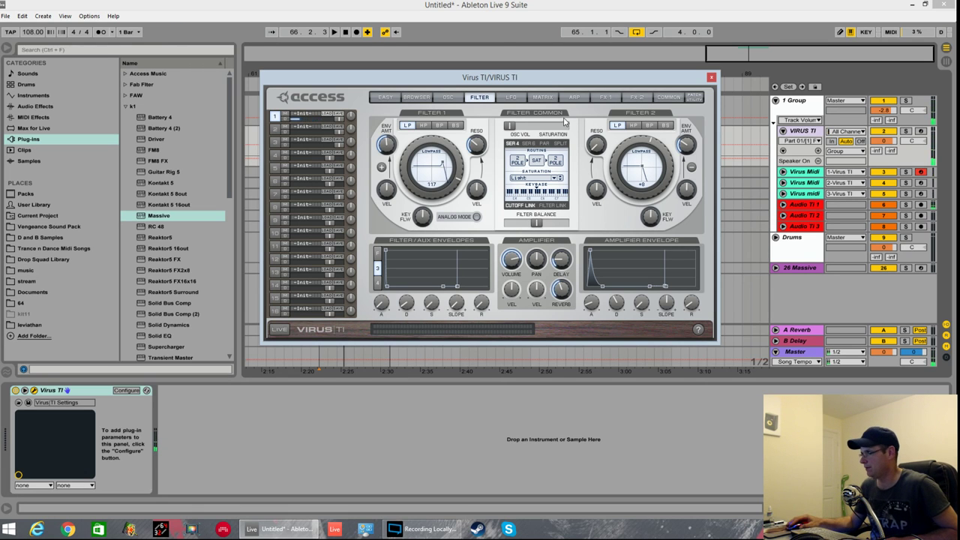
pyautogui.click(548, 100)
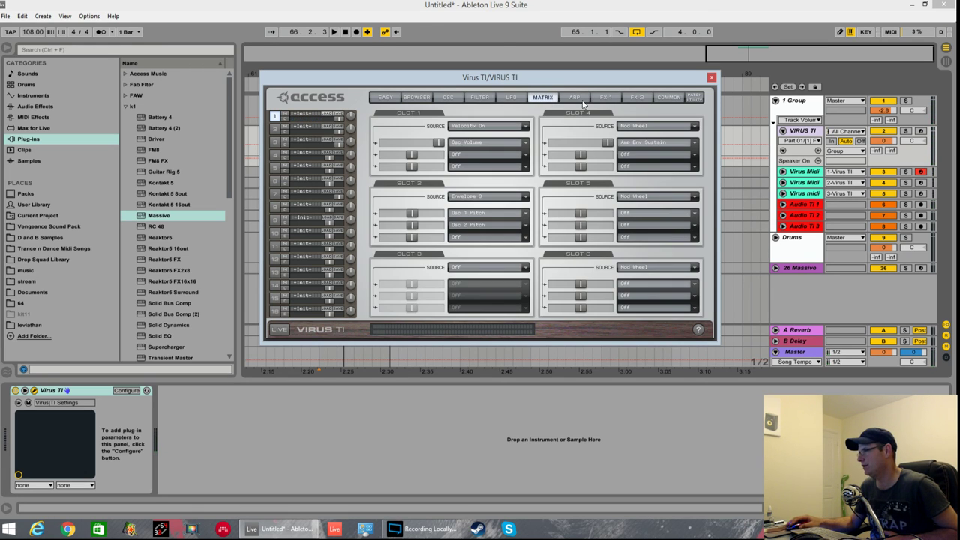
pyautogui.click(605, 98)
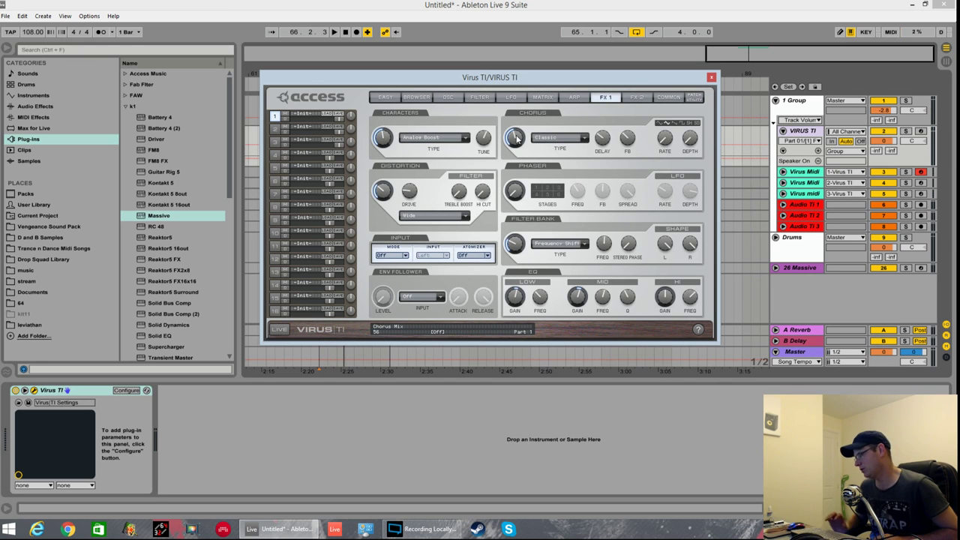